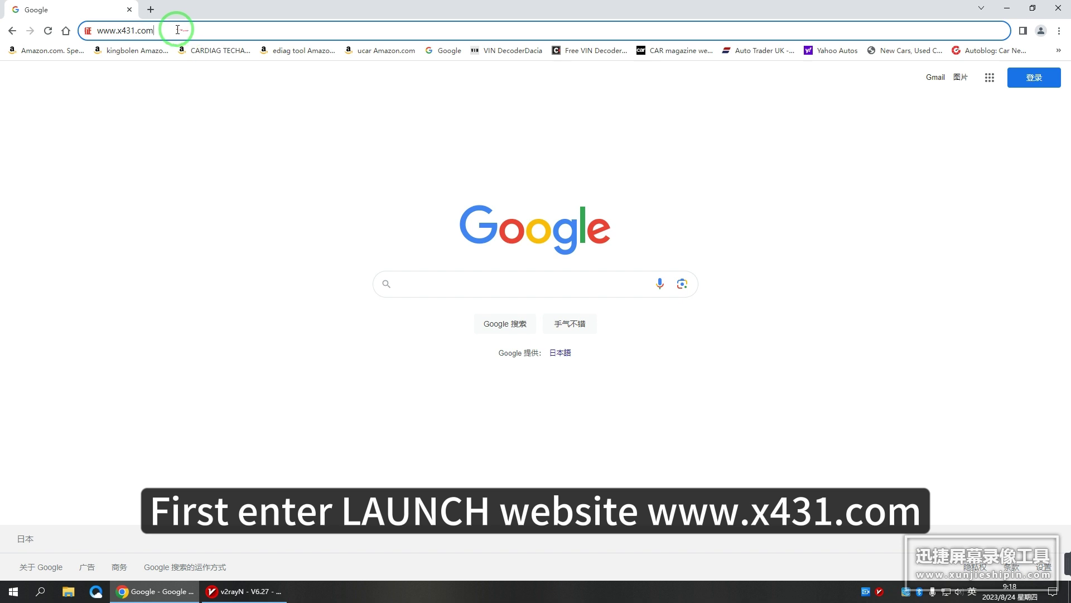
pyautogui.moveTo(177, 29); pyautogui.dragTo(85, 29)
pyautogui.click(172, 28)
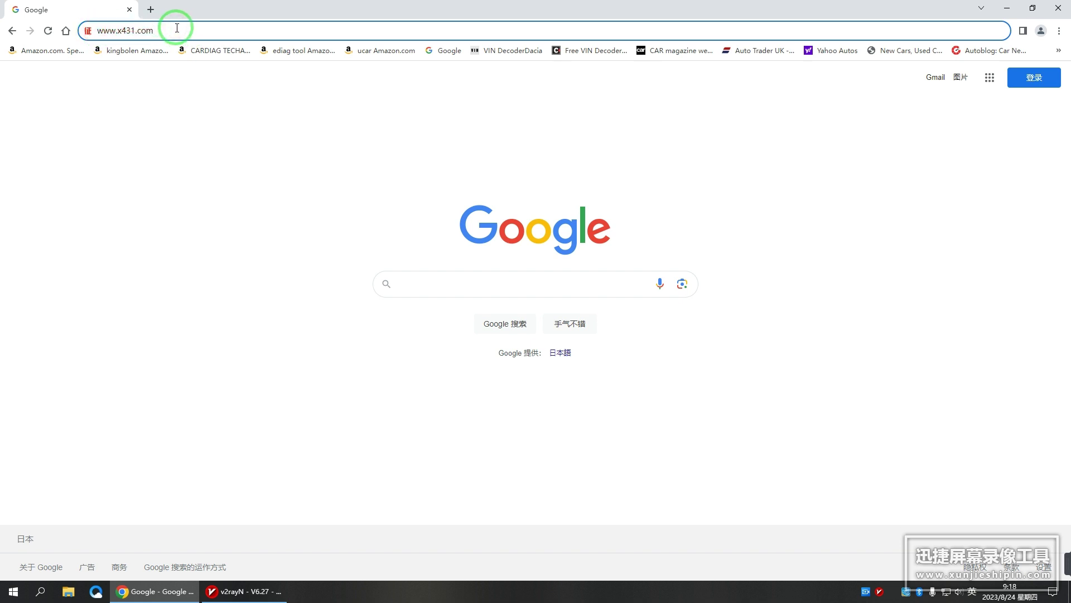
# Load x431.com and reach the X-431 ECU & TCU Programmer download section via Services & Support
pyautogui.press('Return')
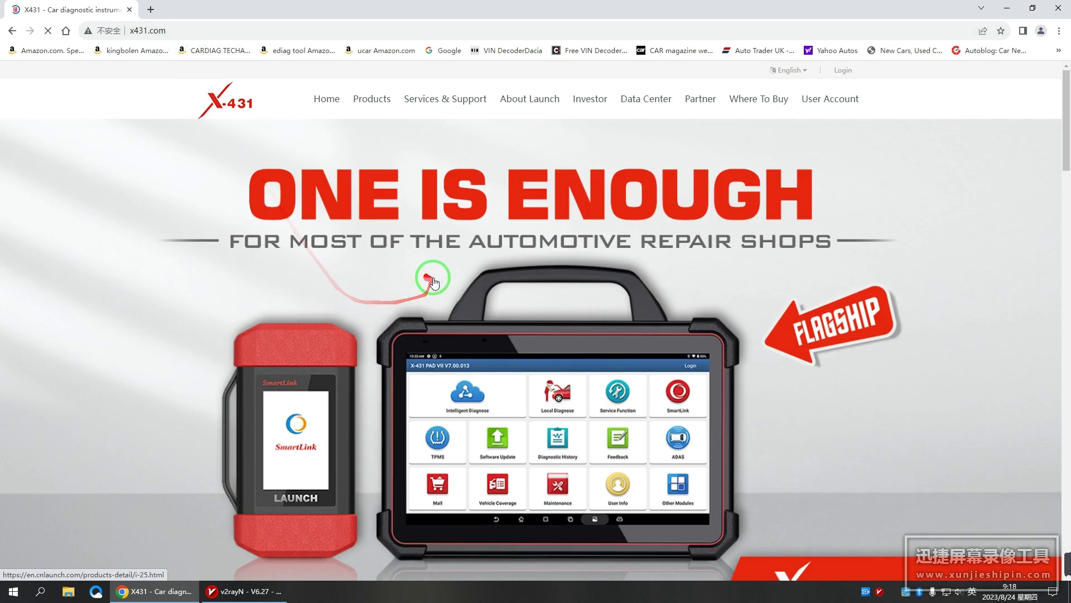
pyautogui.scroll(-4, 441, 279)
pyautogui.scroll(4, 450, 277)
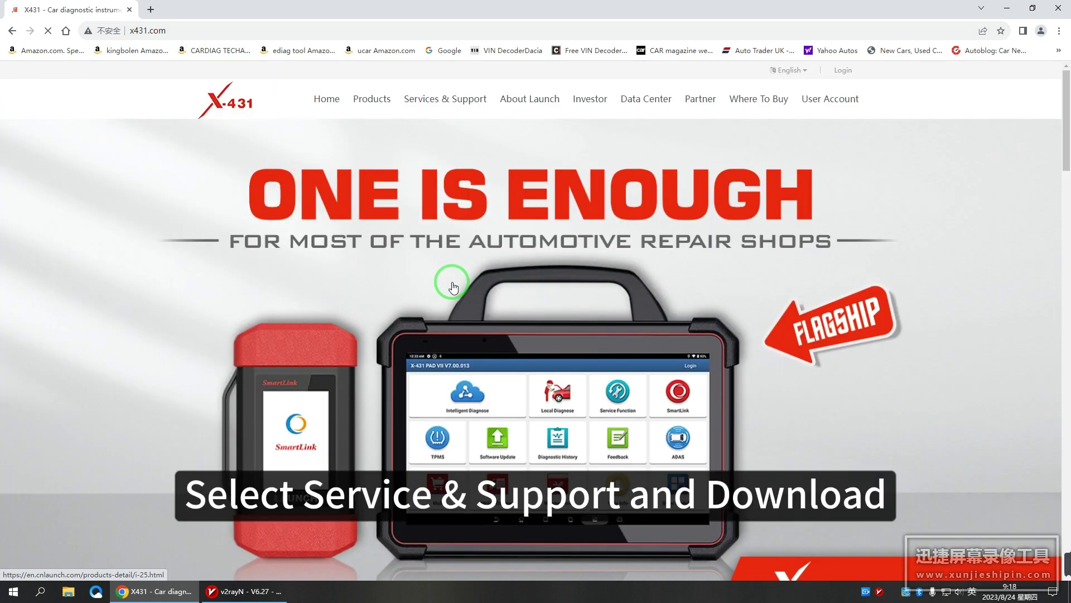
pyautogui.moveTo(449, 106)
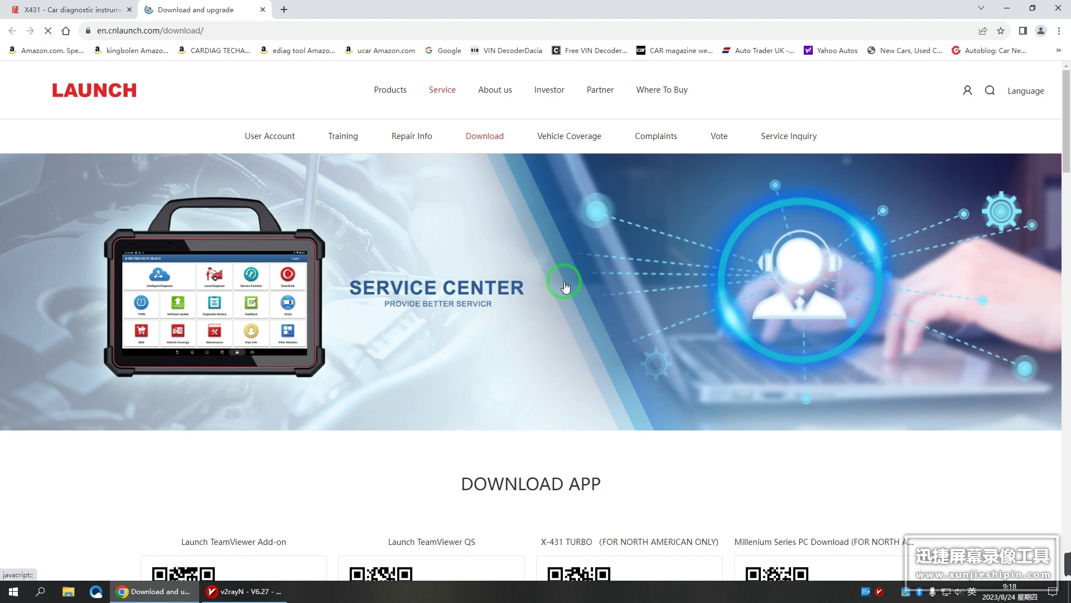
pyautogui.scroll(-20, 565, 287)
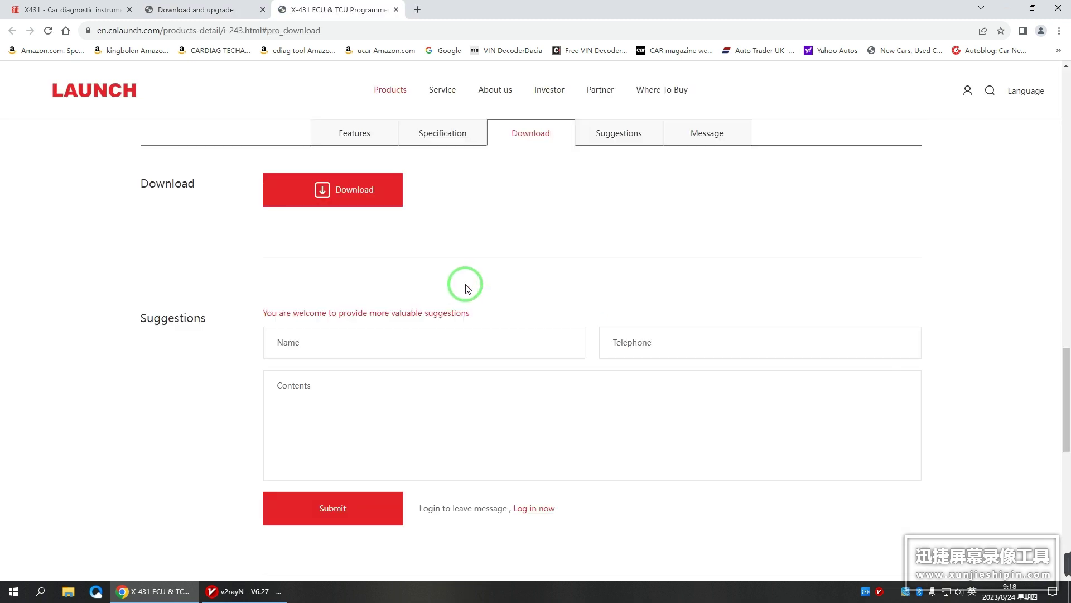
# Scroll to and briefly highlight the ECUs Supported Lists heading
pyautogui.scroll(8, 502, 293)
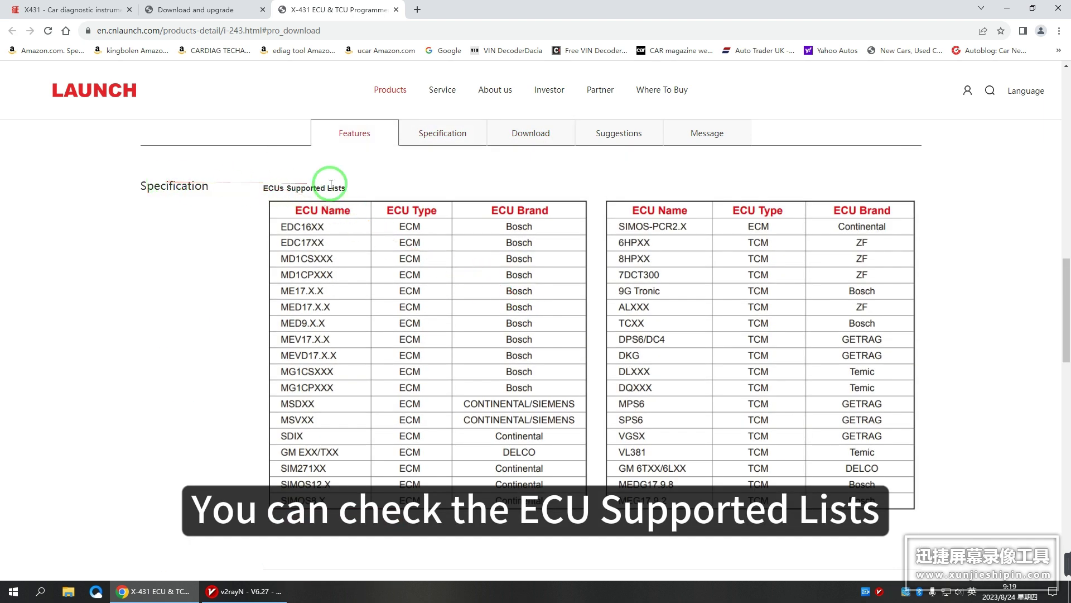
pyautogui.moveTo(261, 192); pyautogui.dragTo(354, 185)
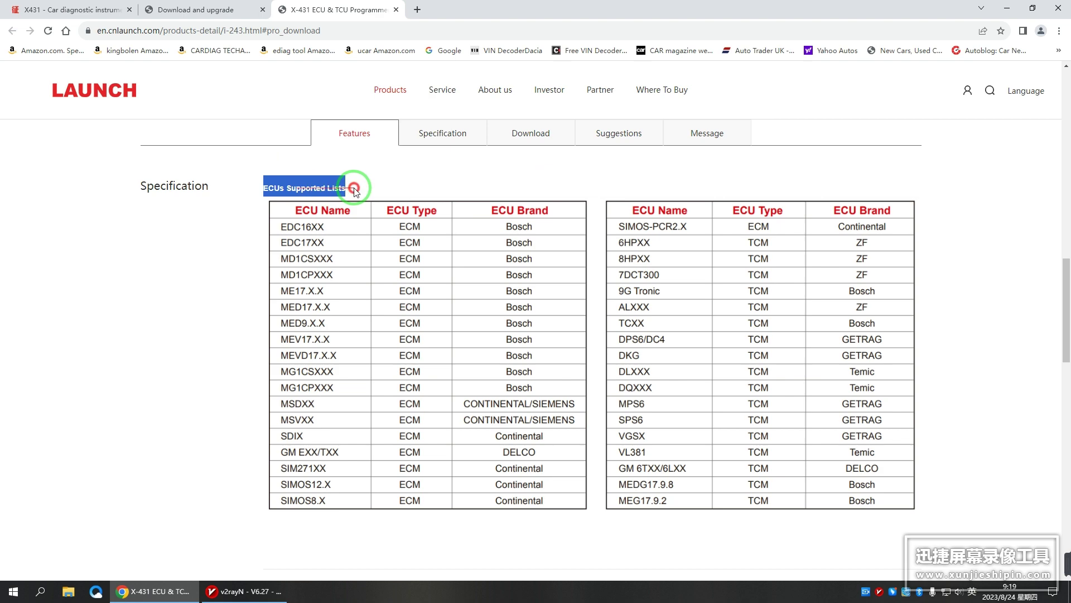
pyautogui.click(426, 179)
pyautogui.scroll(-6, 585, 340)
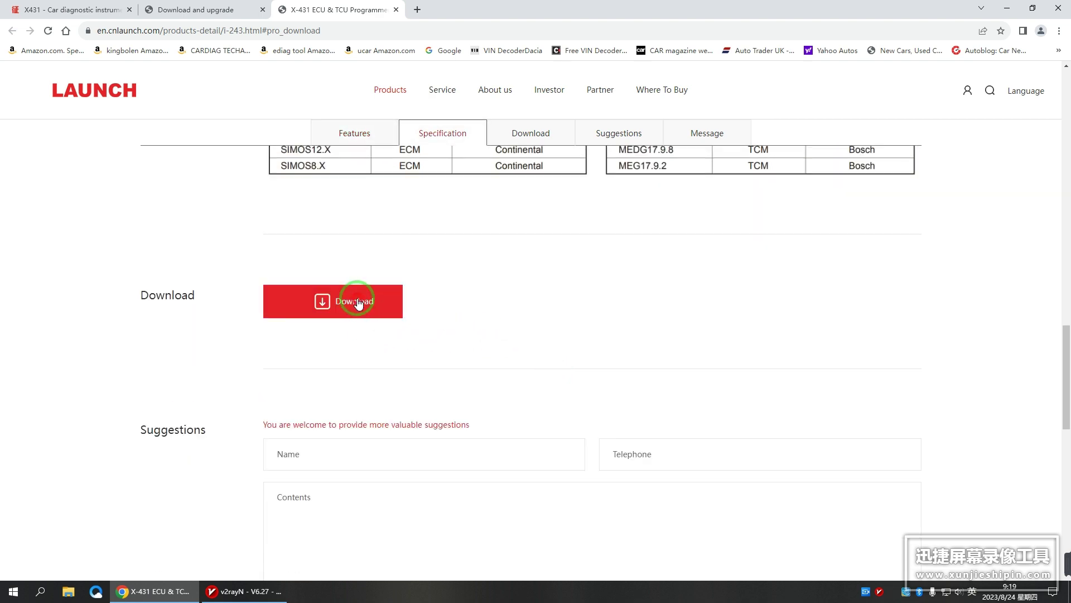
# Open the setup file list and download the English ECUCLONE_PC_EN_setup installer
pyautogui.click(357, 302)
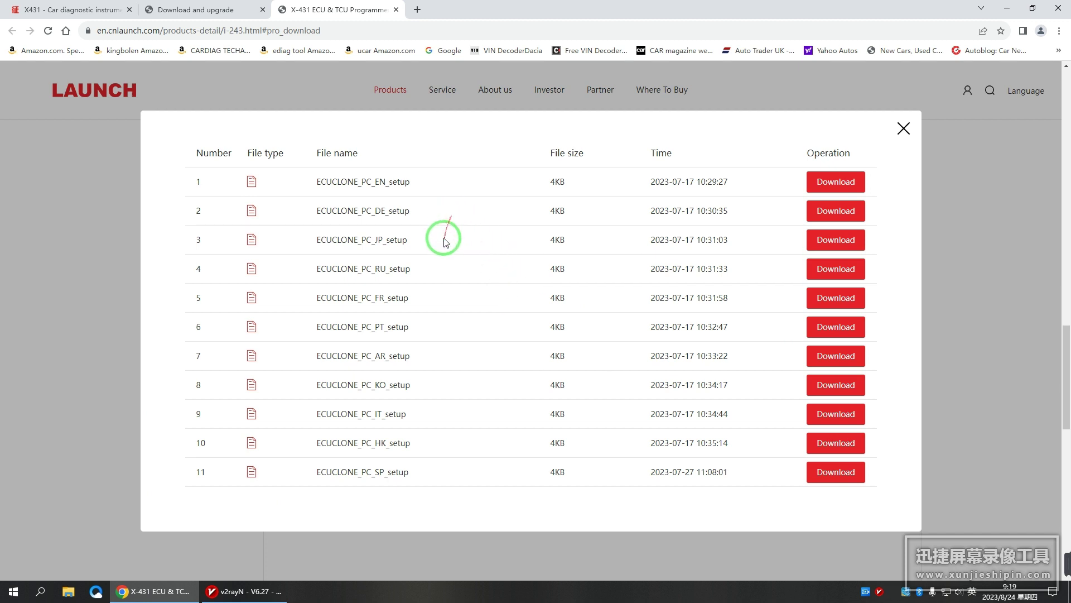
pyautogui.moveTo(375, 181); pyautogui.dragTo(383, 239)
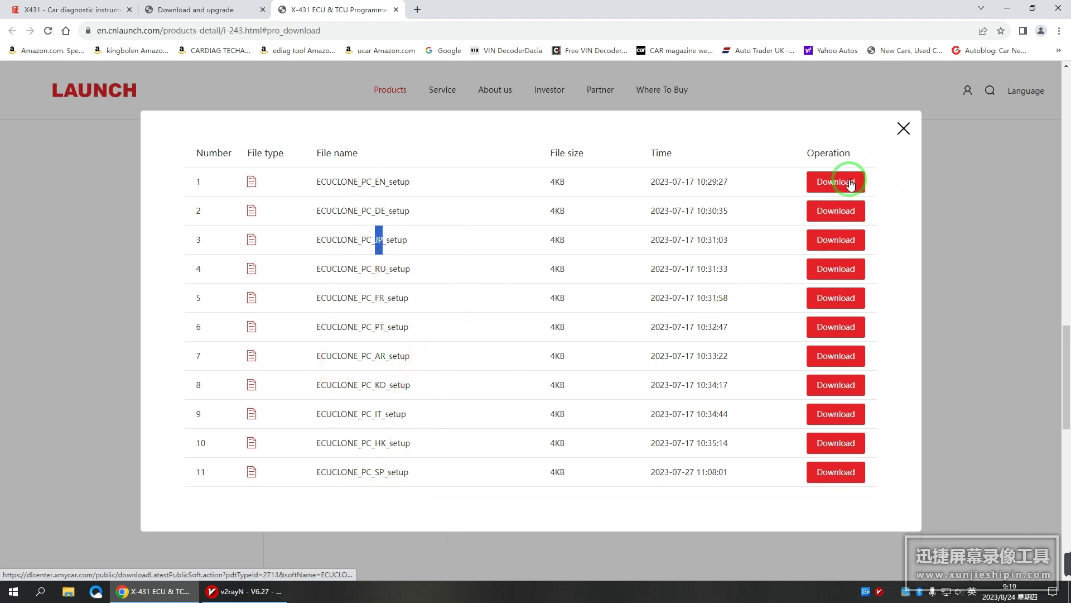
pyautogui.click(718, 143)
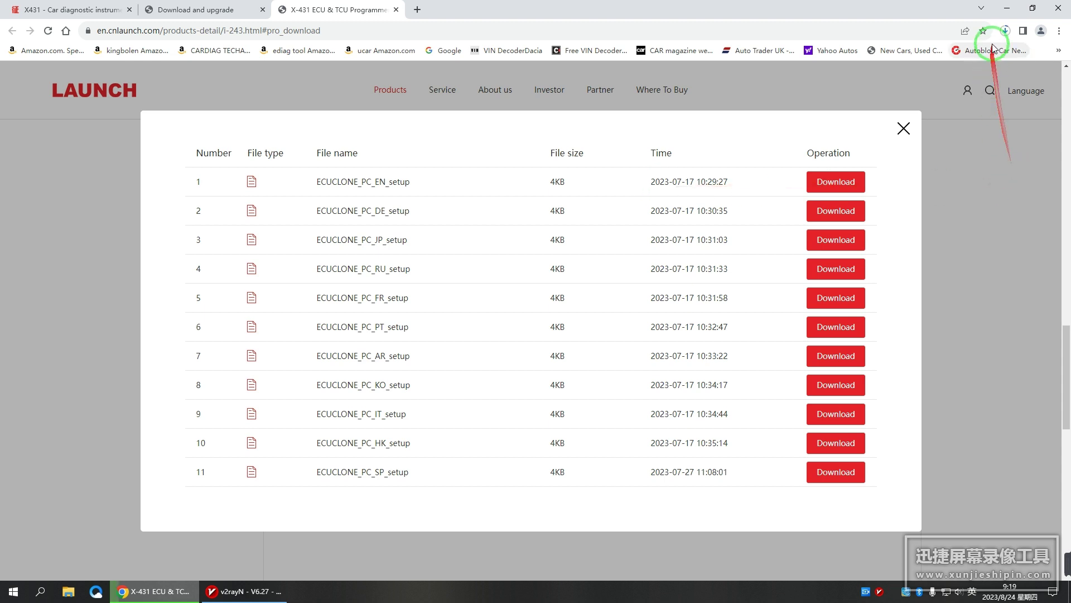
# Show the downloaded ECUCLONE_PC_EN_setup.zip in its D:\Download folder from Chrome's downloads list
pyautogui.click(1005, 32)
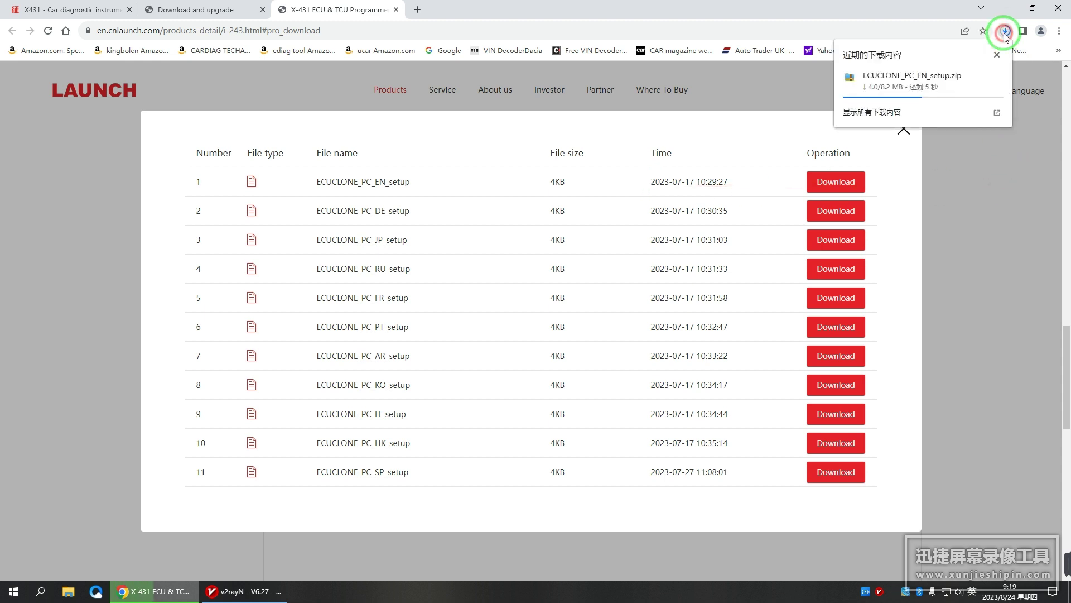
pyautogui.click(863, 112)
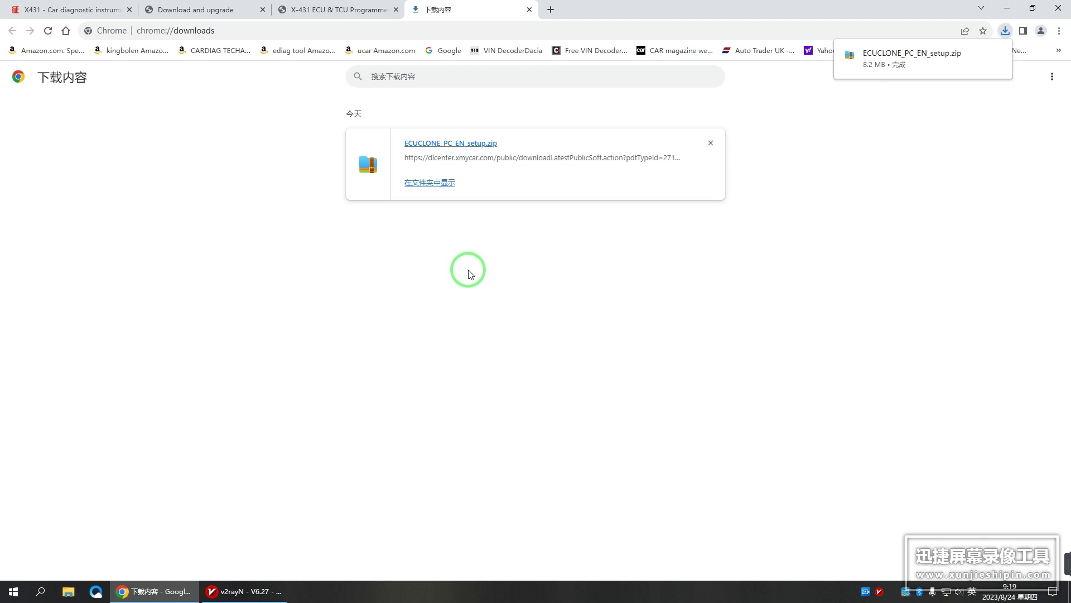
pyautogui.click(442, 189)
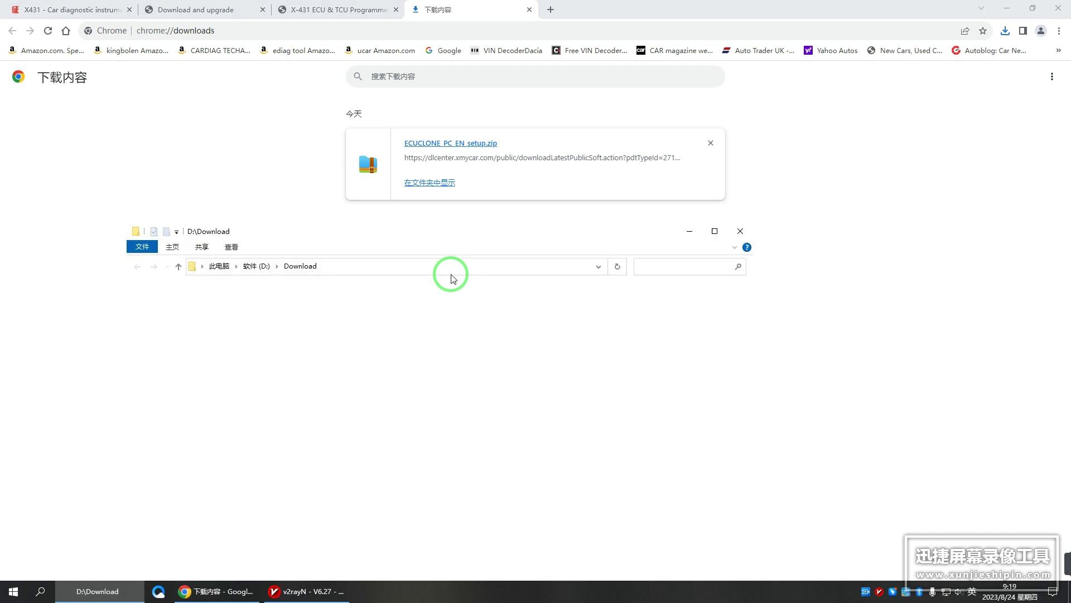
# Extract ECUCLONE_PC_EN_setup.zip into D:\Download and run the extracted ECUCLONE_PC_EN_setup.exe
pyautogui.click(715, 230)
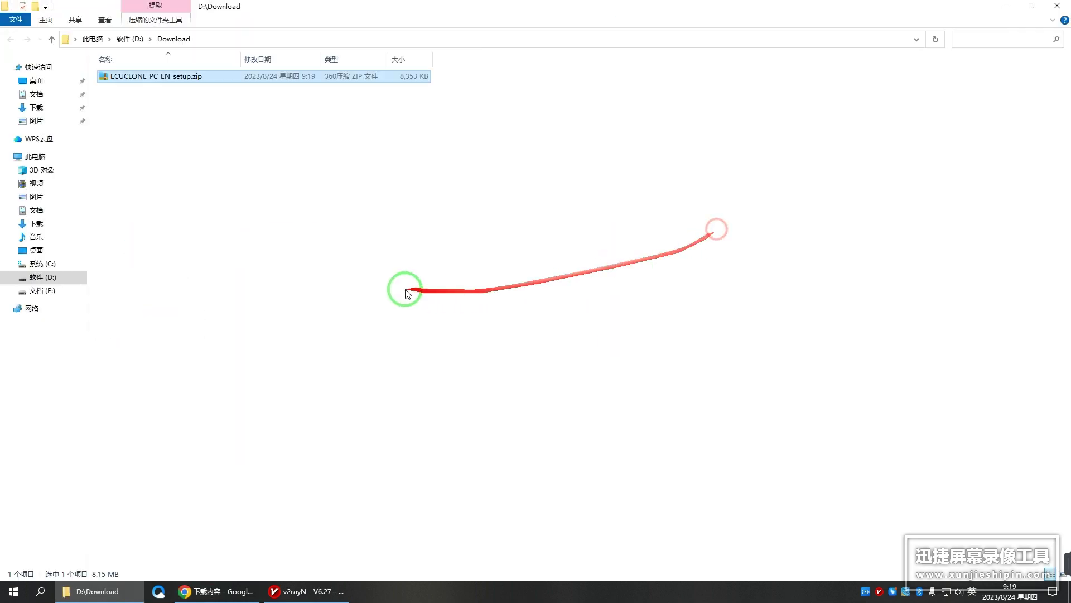
pyautogui.click(214, 77)
pyautogui.rightClick(214, 77)
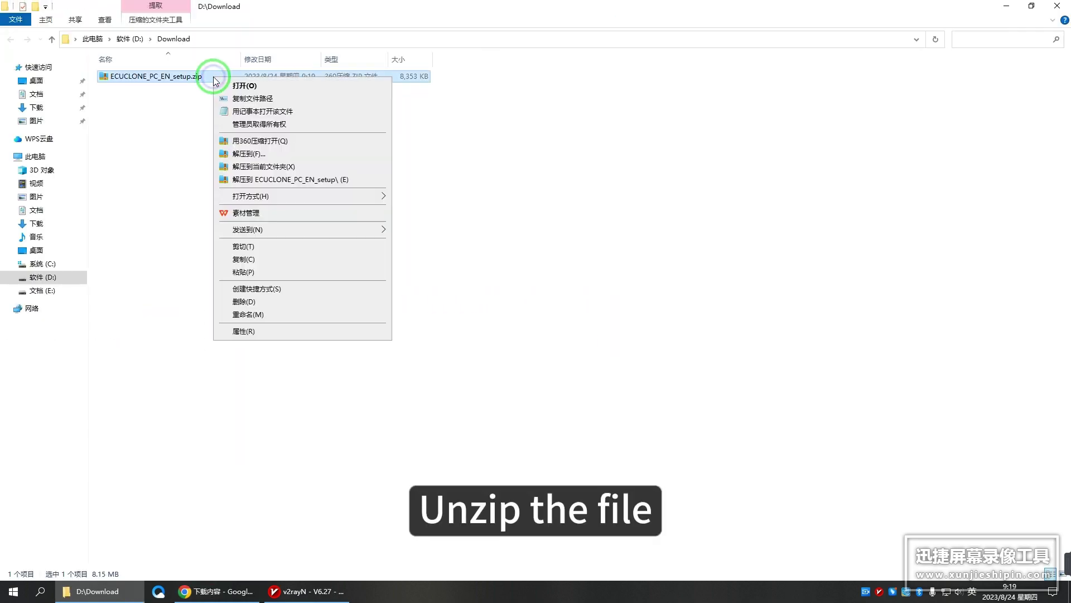
pyautogui.click(278, 168)
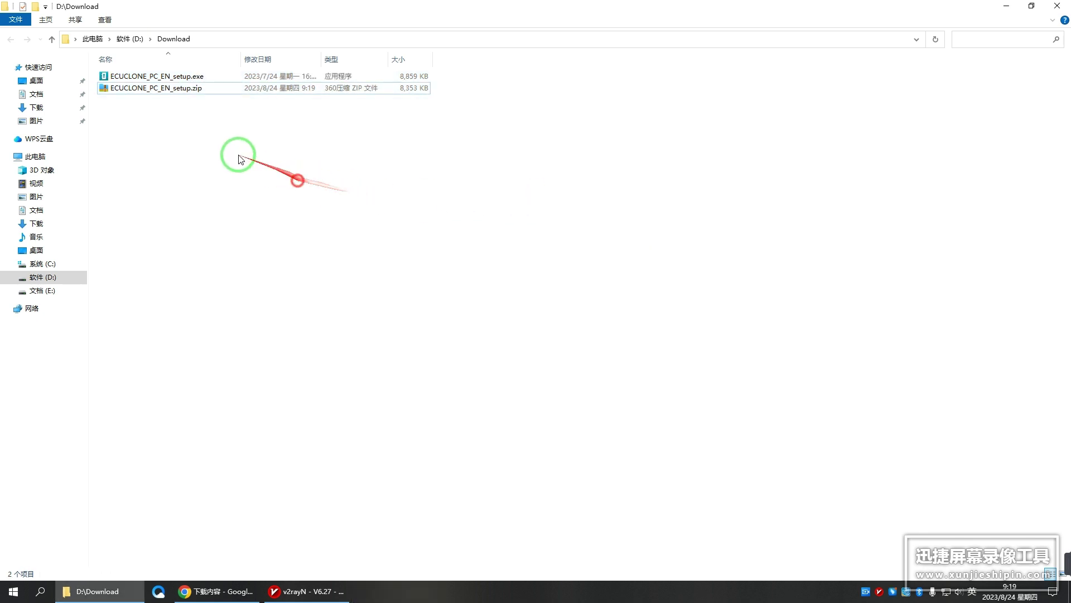
pyautogui.click(179, 76)
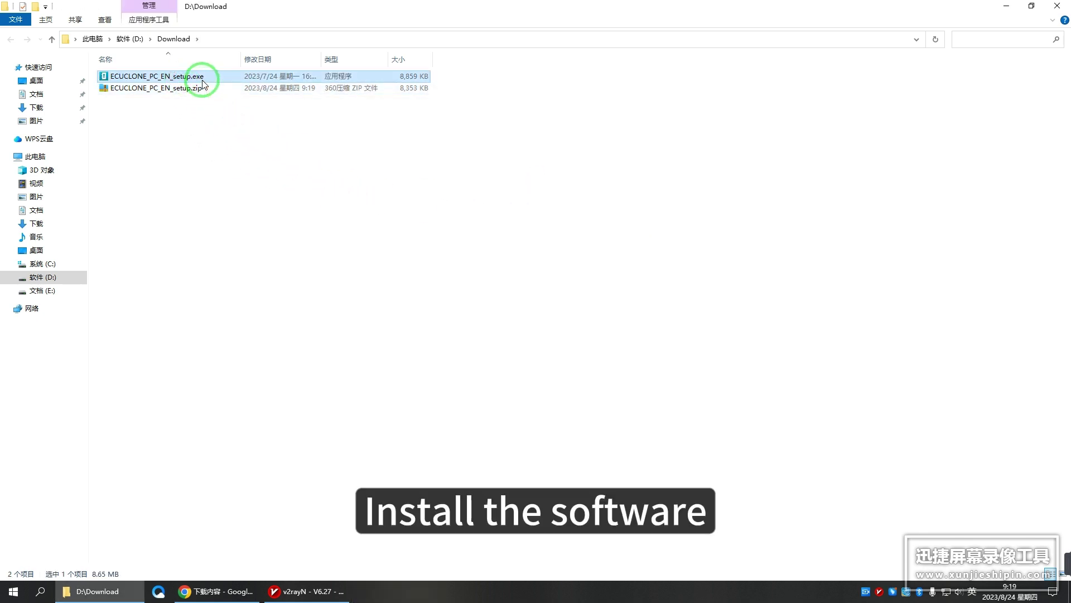
pyautogui.doubleClick(208, 77)
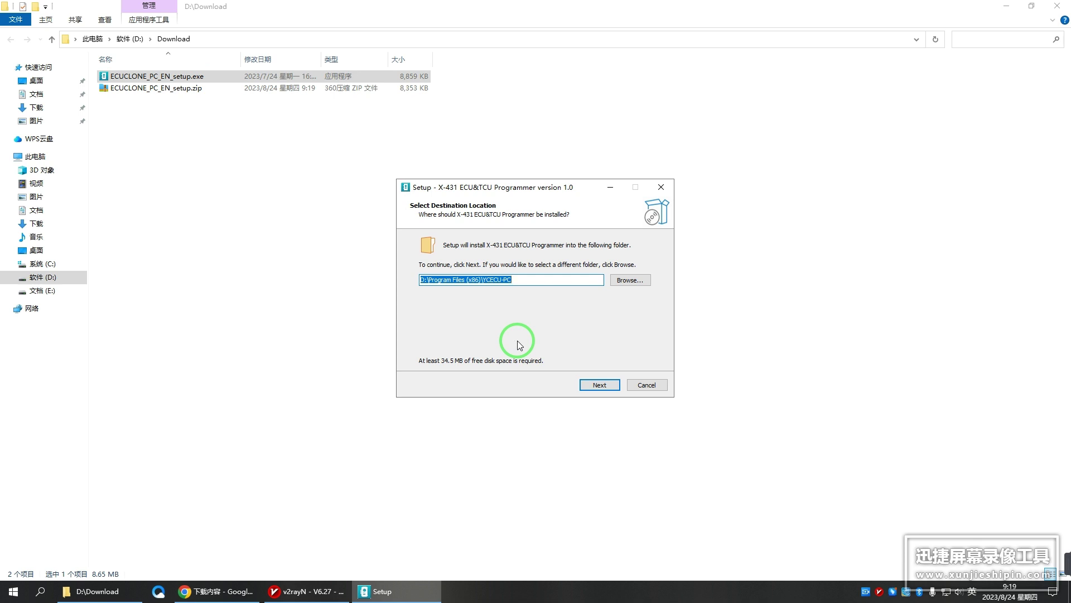
# Keep the default install folder and desktop icon option, and start the installation
pyautogui.click(599, 385)
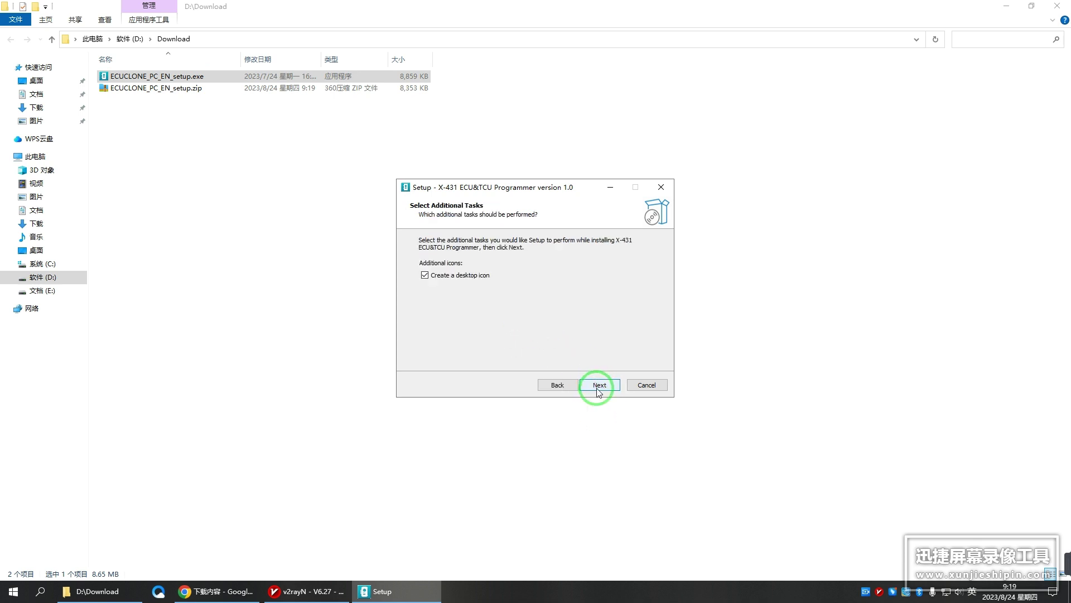
pyautogui.click(598, 388)
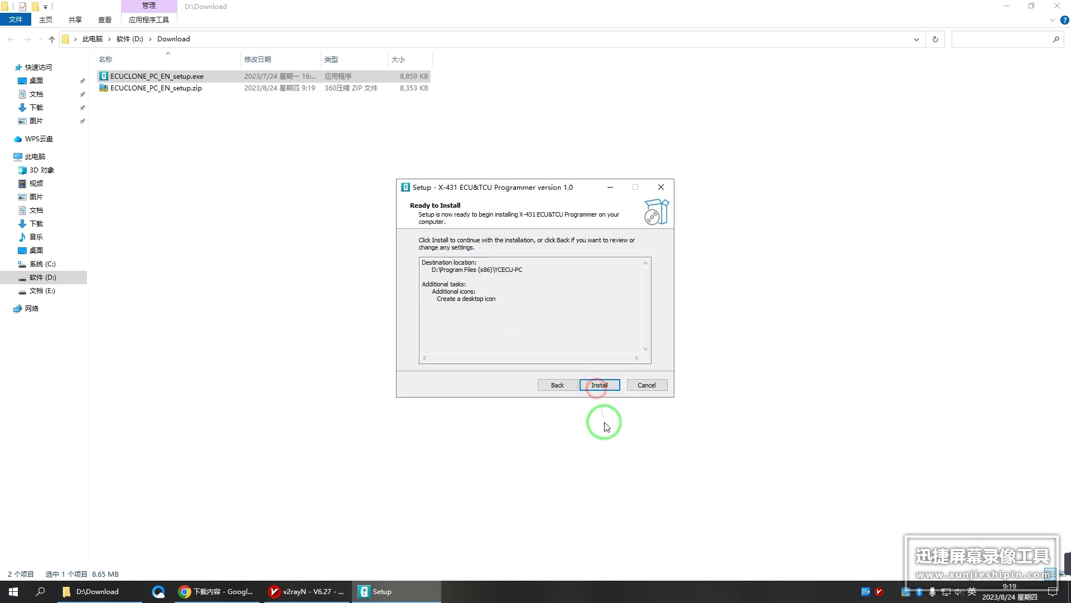
pyautogui.click(602, 385)
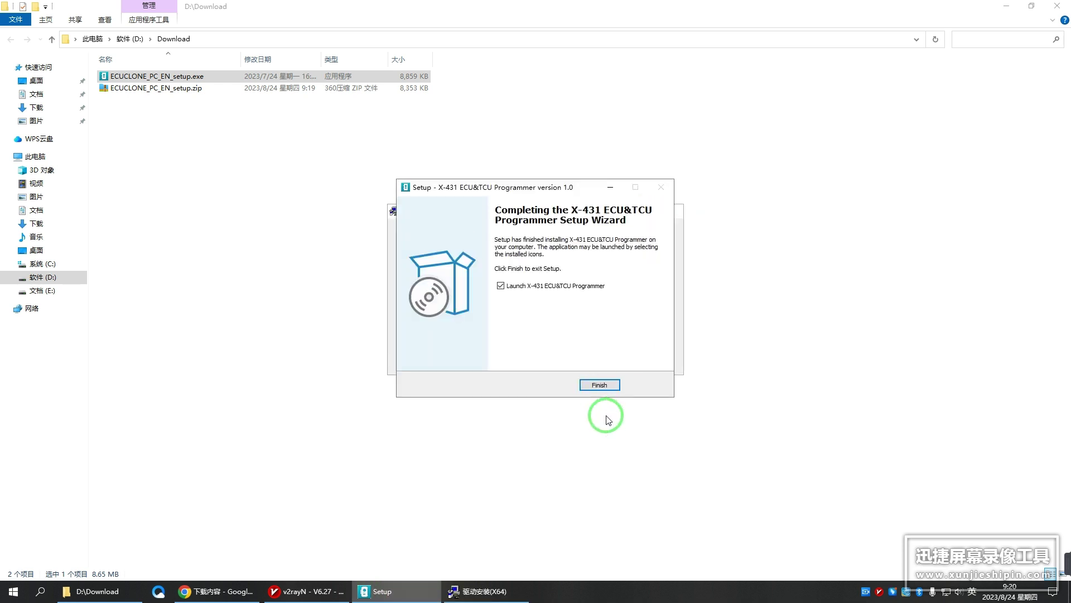
# Launch the programmer, then install the CH375 USB driver and confirm its success message
pyautogui.click(598, 384)
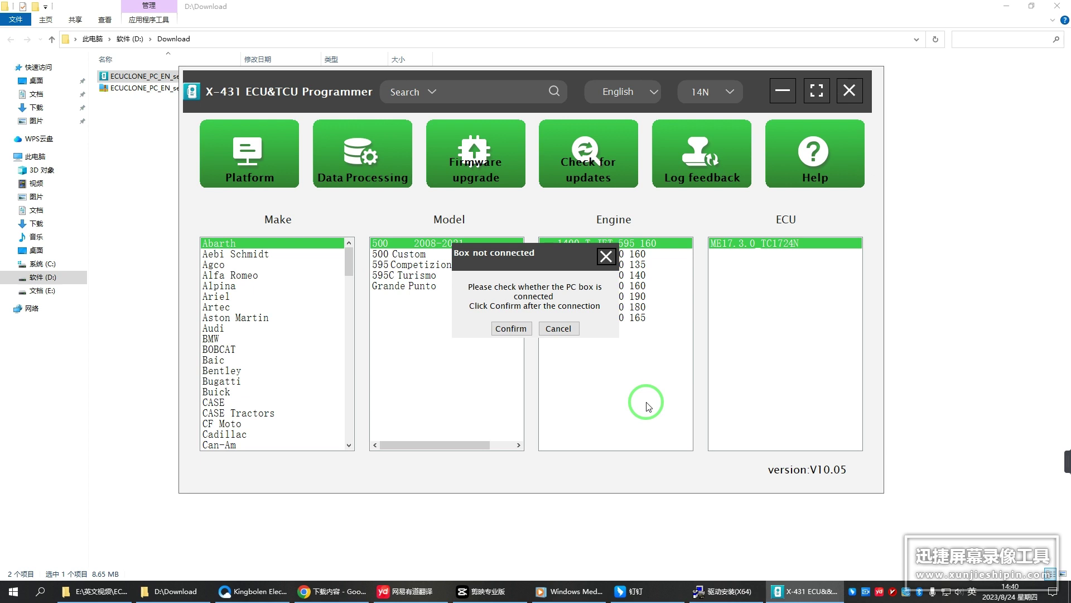
pyautogui.click(723, 591)
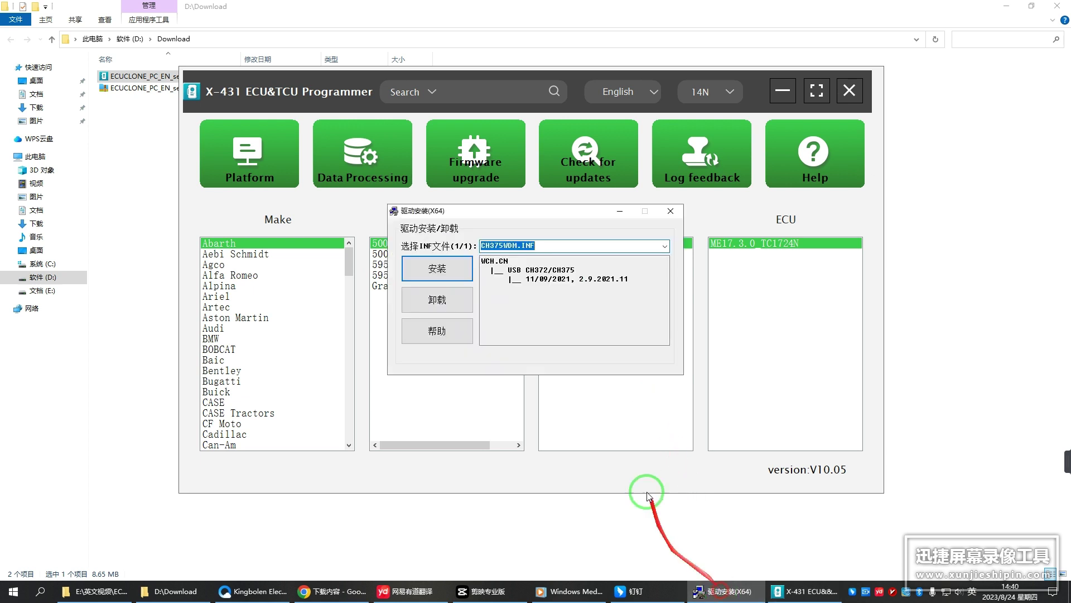
pyautogui.click(437, 267)
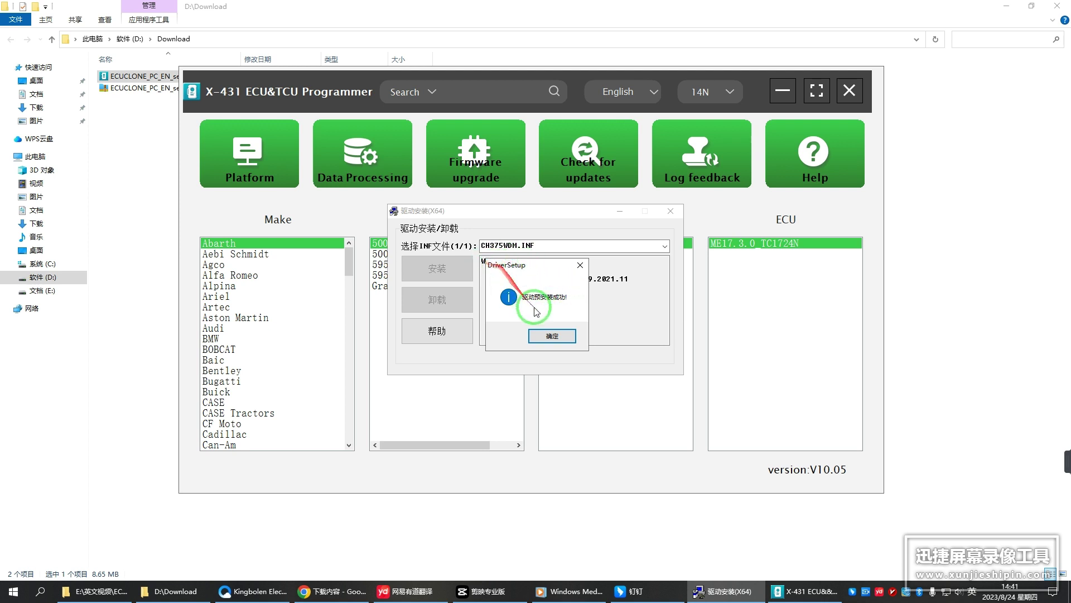
pyautogui.click(551, 336)
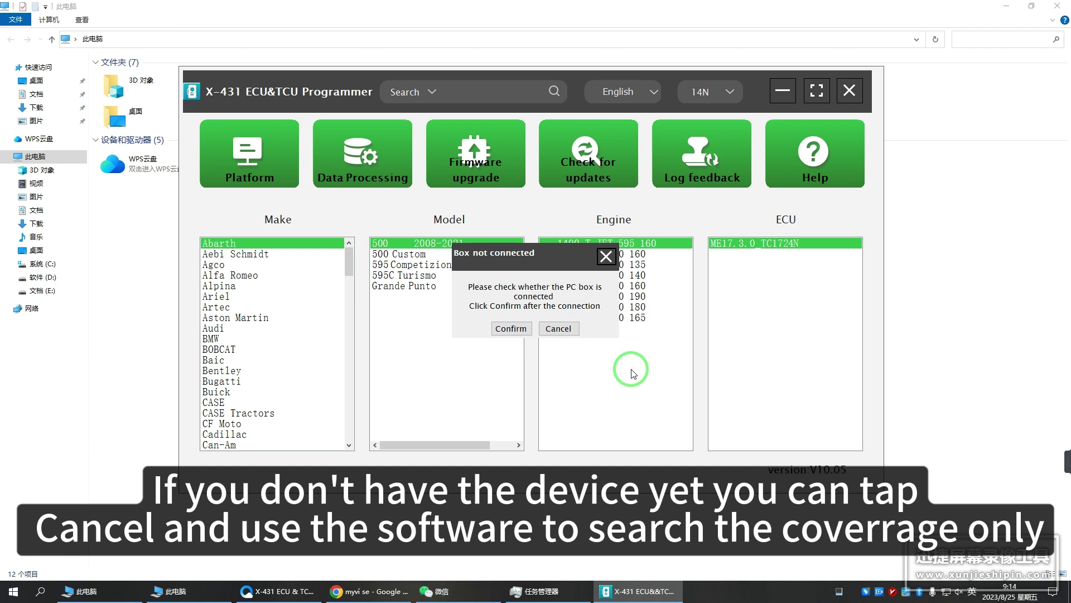
# Dismiss the Box not connected warning and set the search type back to Search
pyautogui.click(554, 330)
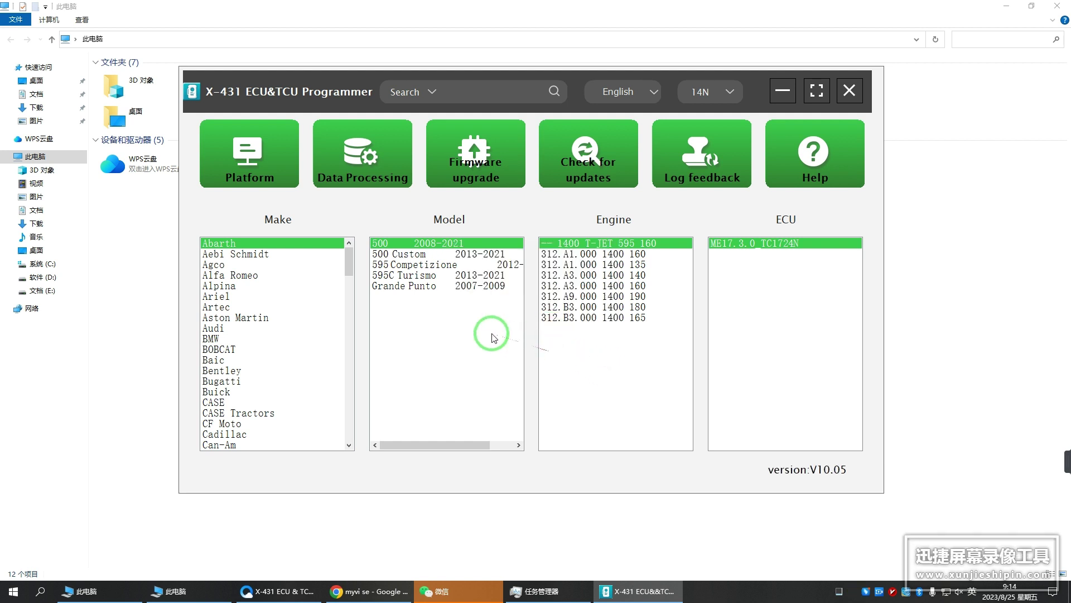
pyautogui.click(430, 92)
pyautogui.click(400, 108)
pyautogui.click(432, 92)
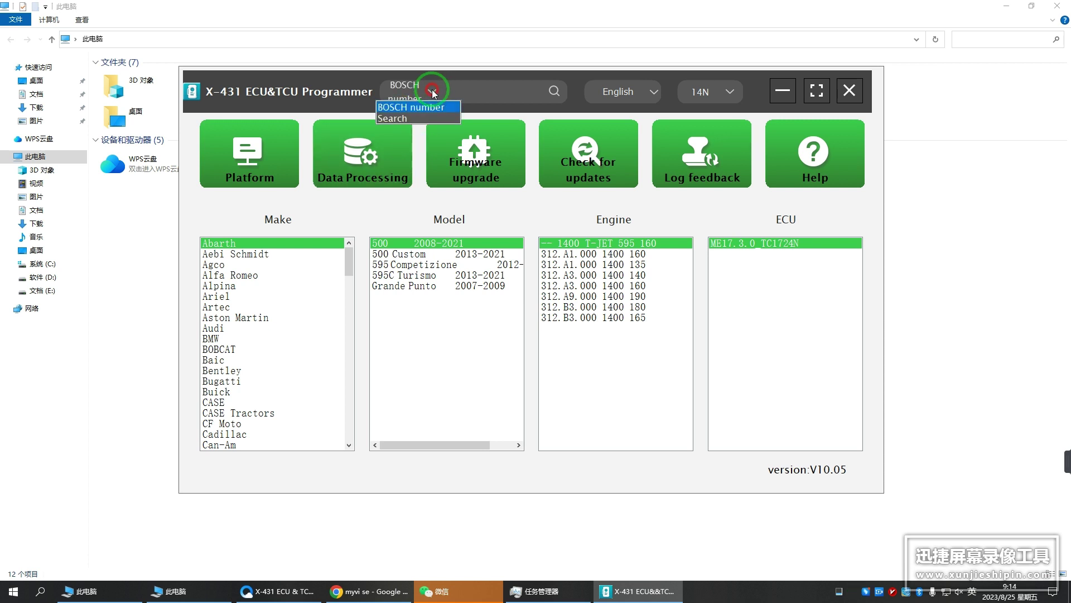
pyautogui.click(404, 119)
# Search the vehicle lists for TOYOTA
pyautogui.click(455, 90)
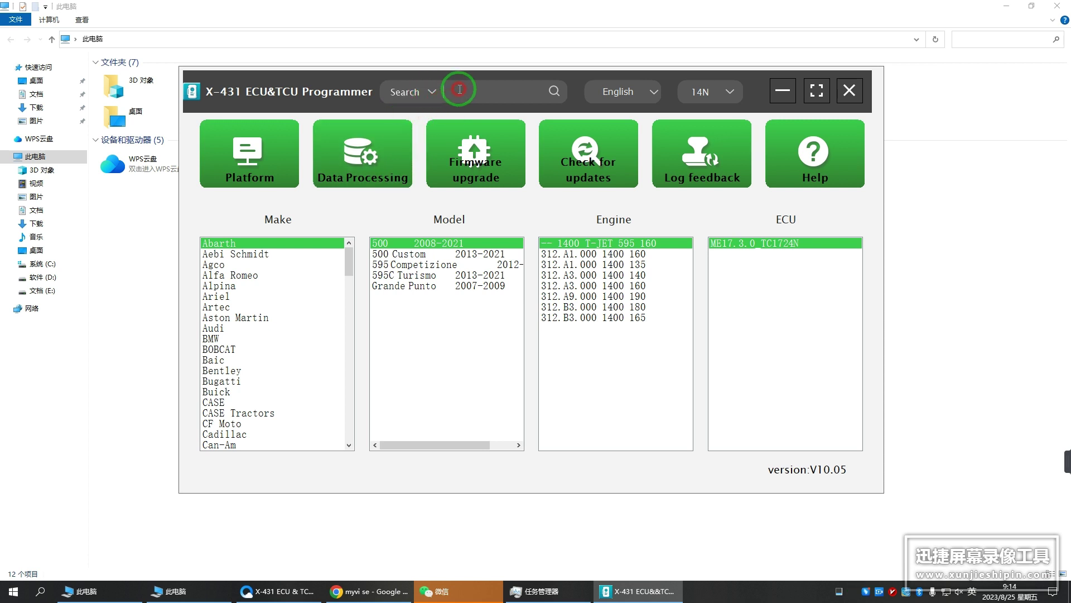
pyautogui.write('TOYOTA')
pyautogui.press('Return')
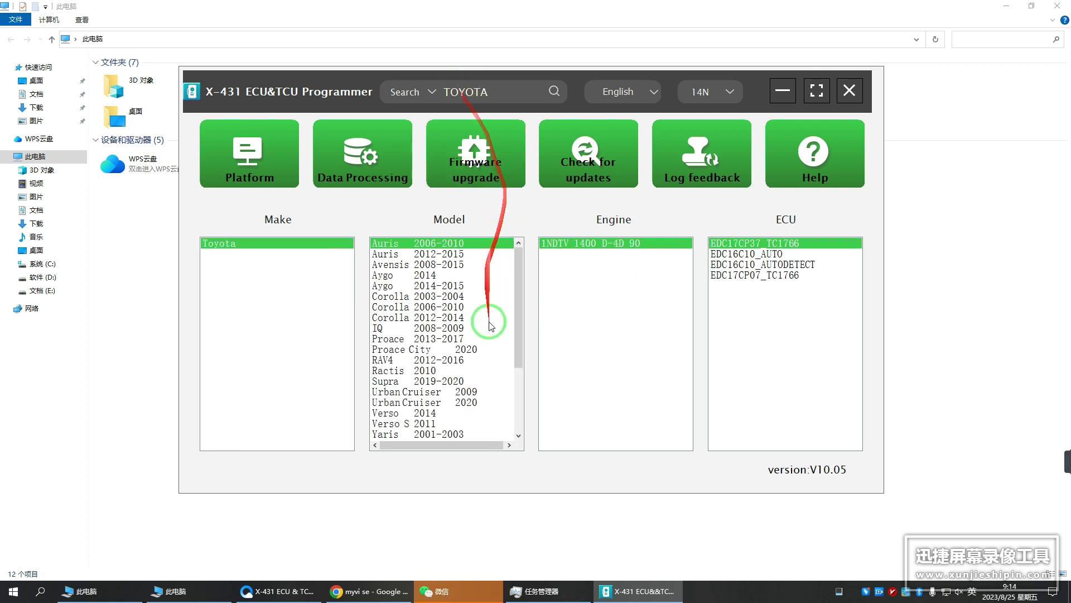
pyautogui.scroll(-4, 485, 335)
pyautogui.scroll(4, 490, 351)
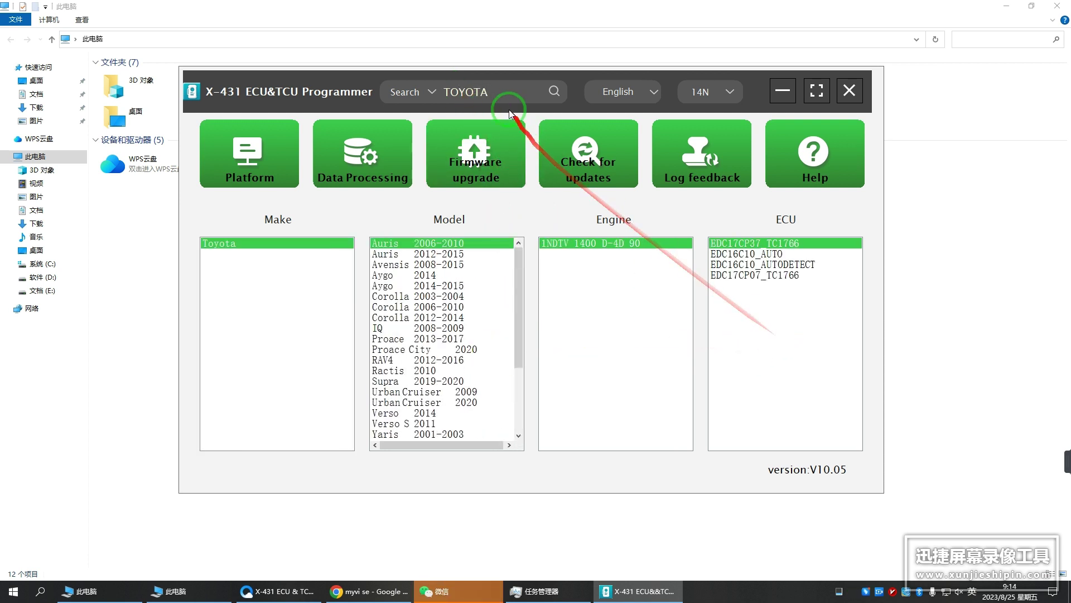
# Search for DC17CP37_TC1766 and choose the EDC17CP07_TC1766 ECU from the matches
pyautogui.moveTo(502, 95); pyautogui.dragTo(438, 85)
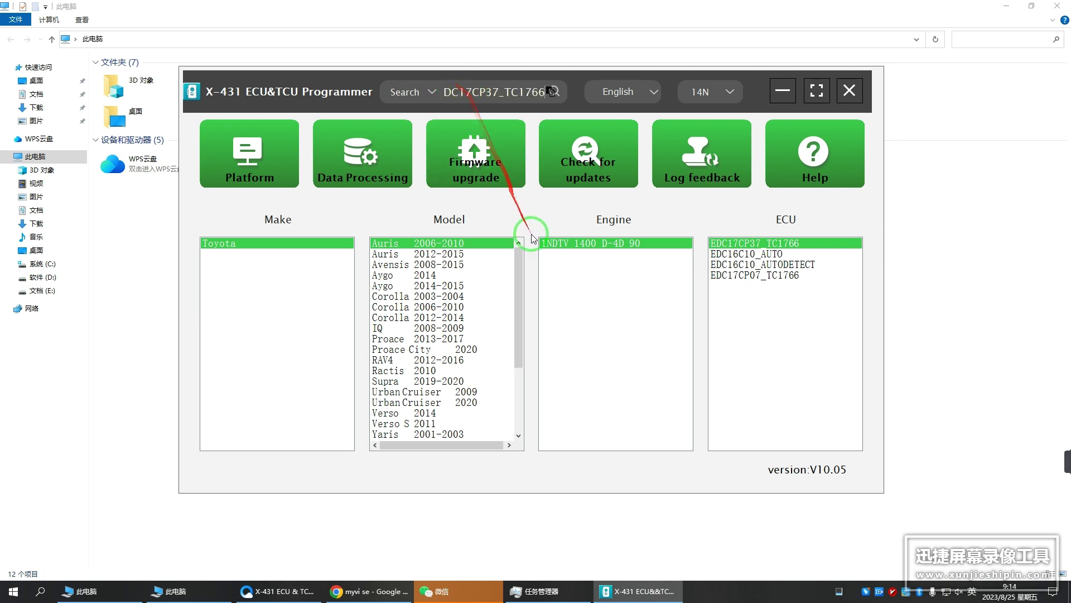
pyautogui.press('Return')
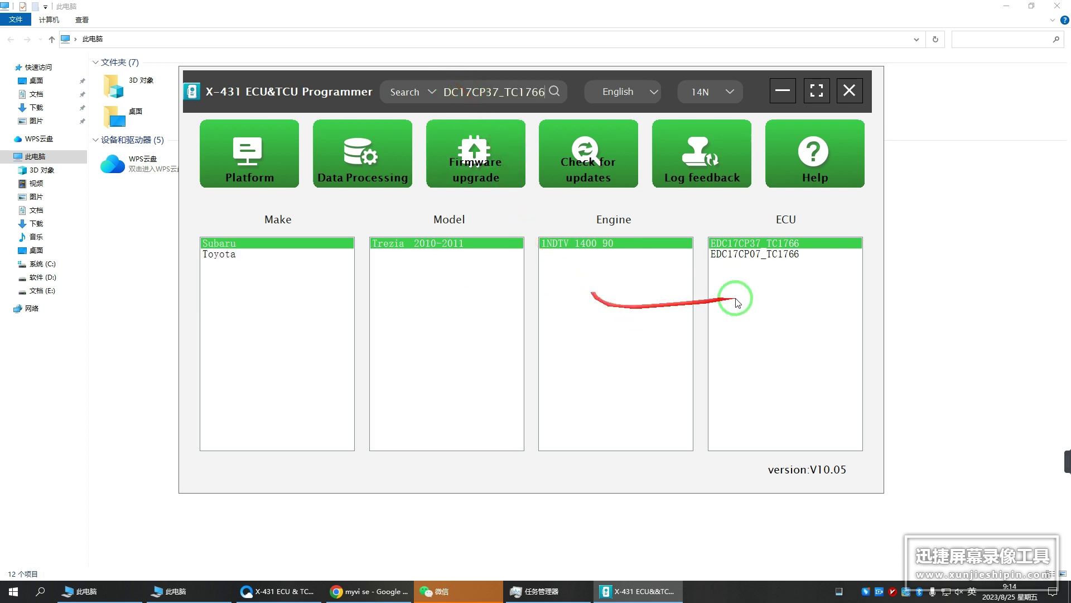
pyautogui.click(742, 244)
pyautogui.click(742, 255)
pyautogui.click(745, 244)
pyautogui.click(745, 254)
pyautogui.click(746, 244)
pyautogui.click(752, 255)
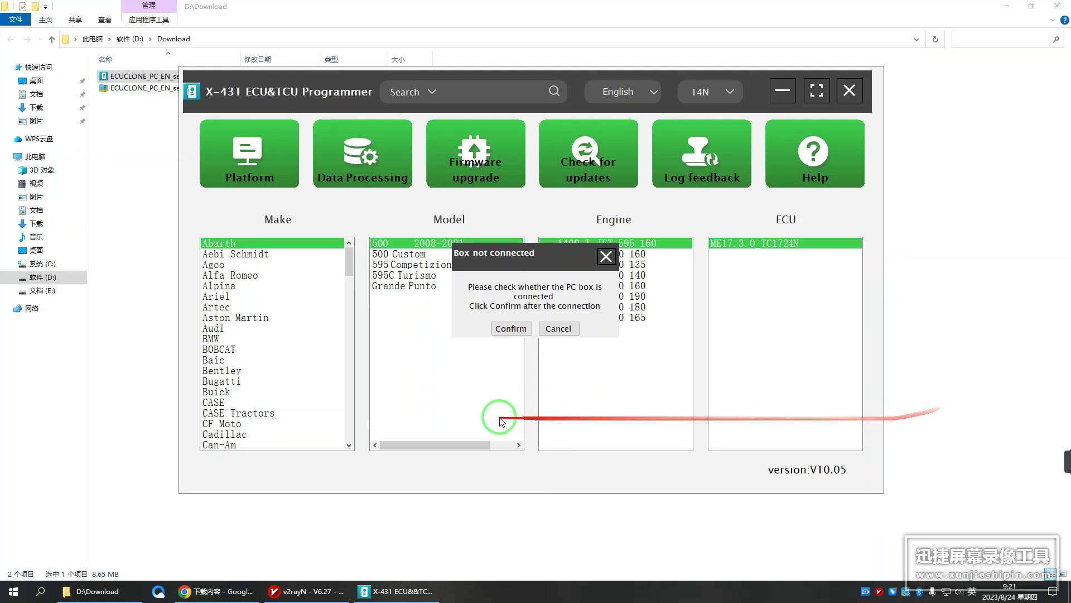
# Confirm the box is connected and upgrade the firmware from V1.00 to V1.15
pyautogui.click(509, 329)
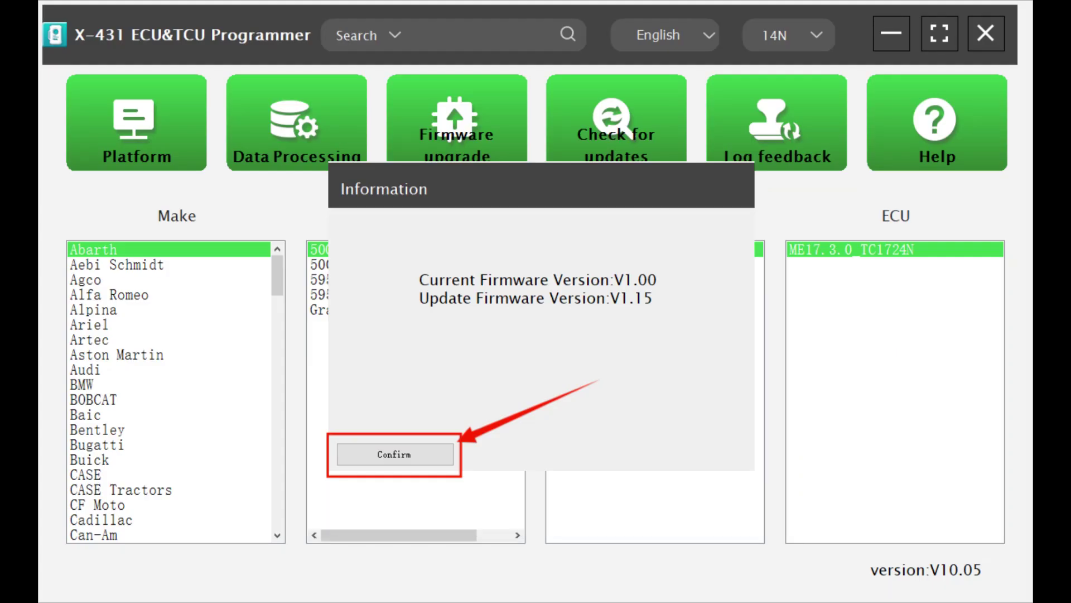
pyautogui.press('Return')
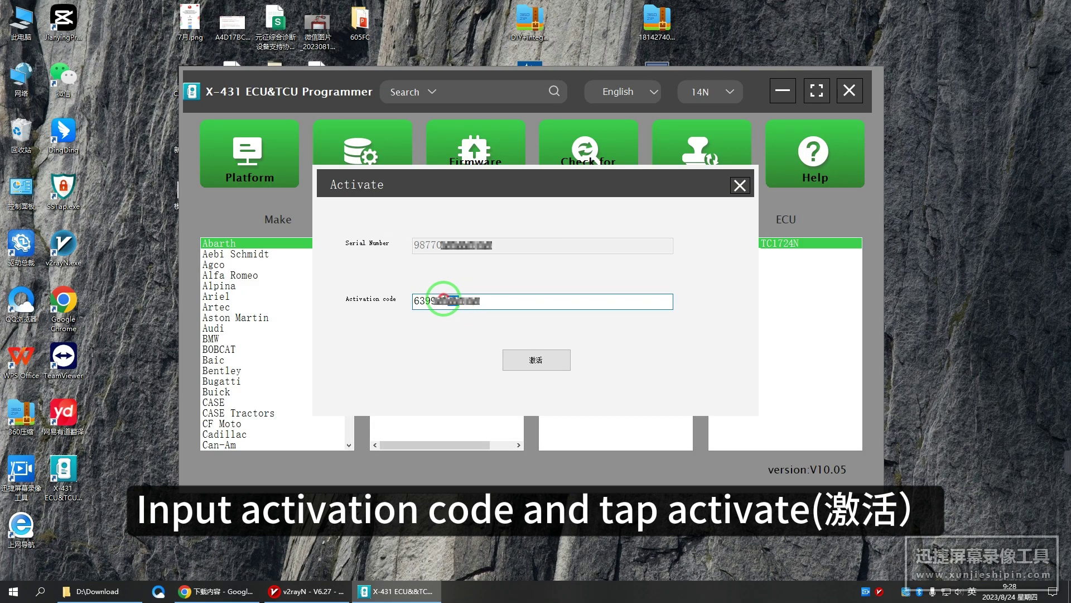
# Check the entered activation code and submit it in the Activate dialog
pyautogui.doubleClick(438, 301)
pyautogui.click(486, 299)
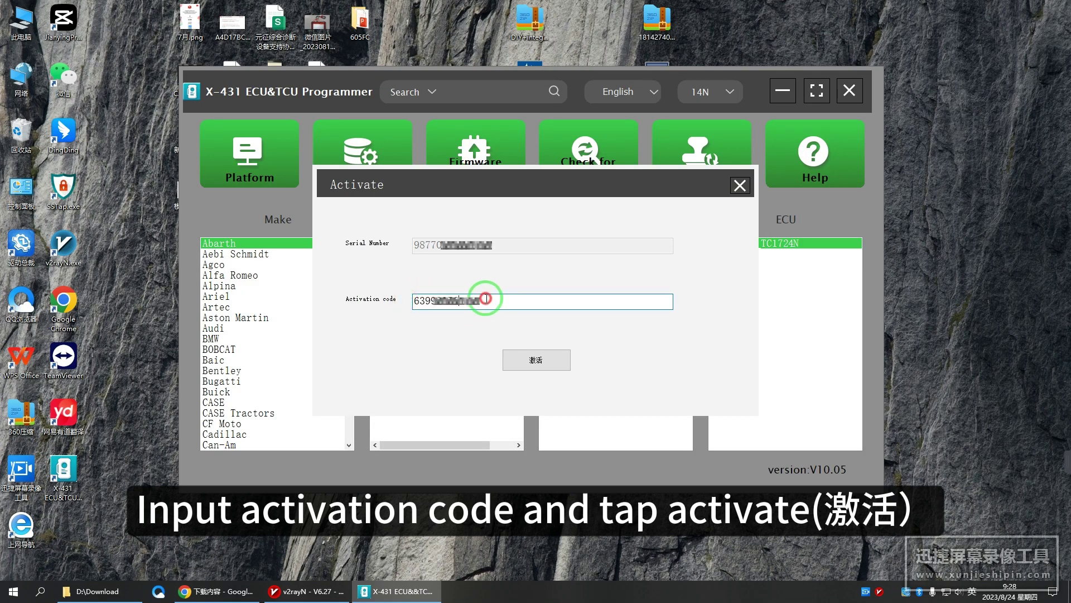
pyautogui.click(532, 359)
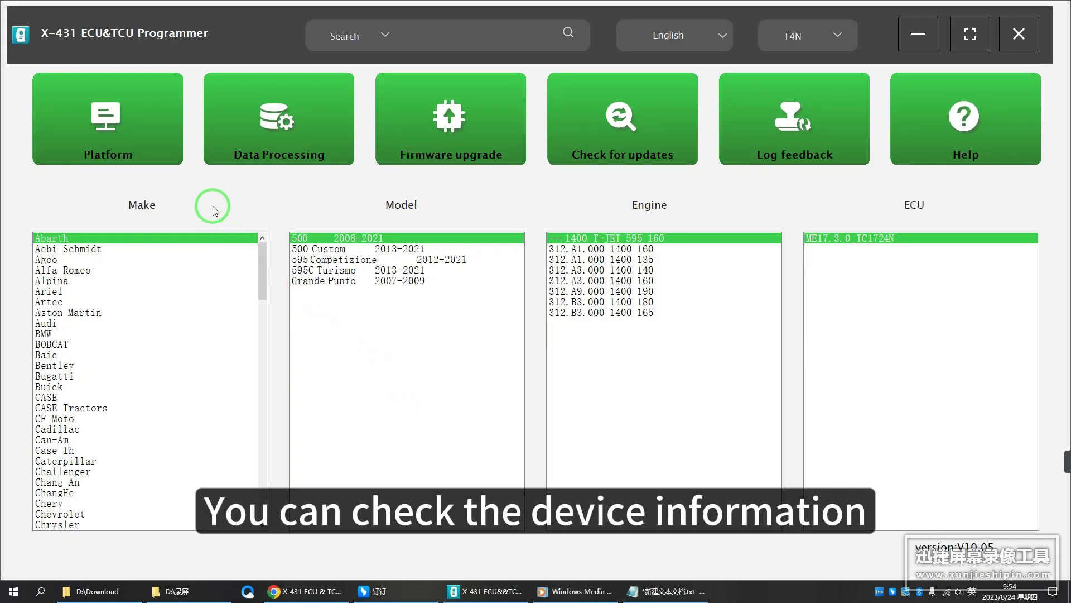
pyautogui.click(114, 143)
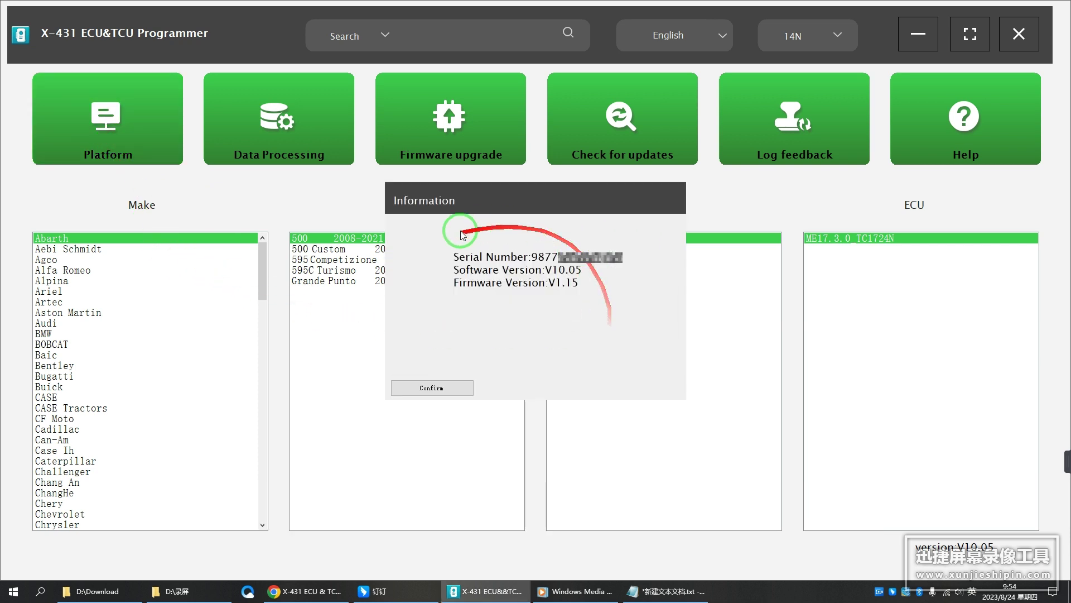
pyautogui.click(447, 388)
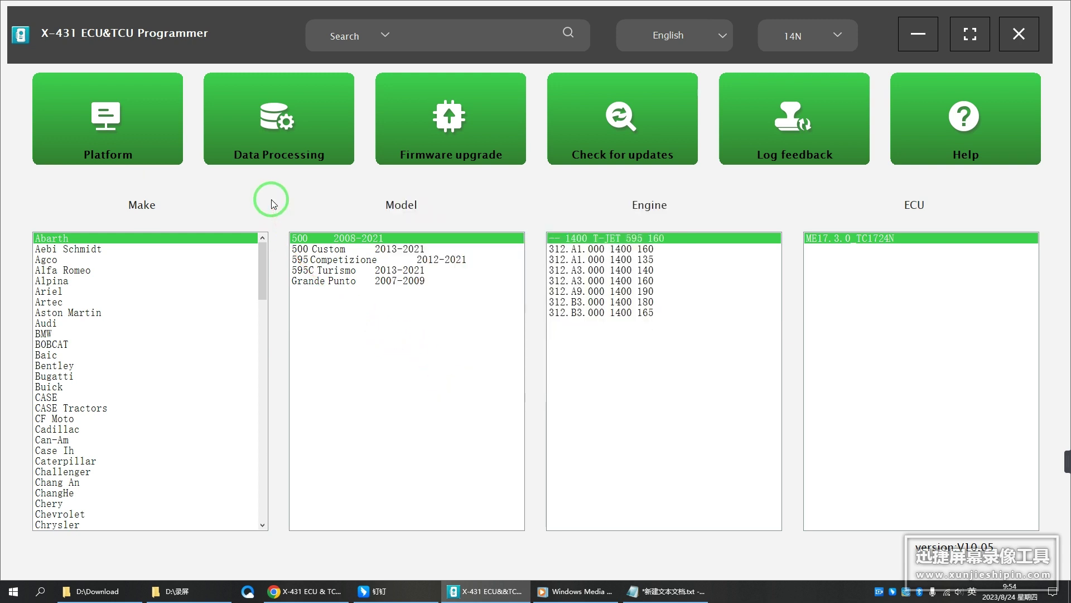
pyautogui.click(275, 150)
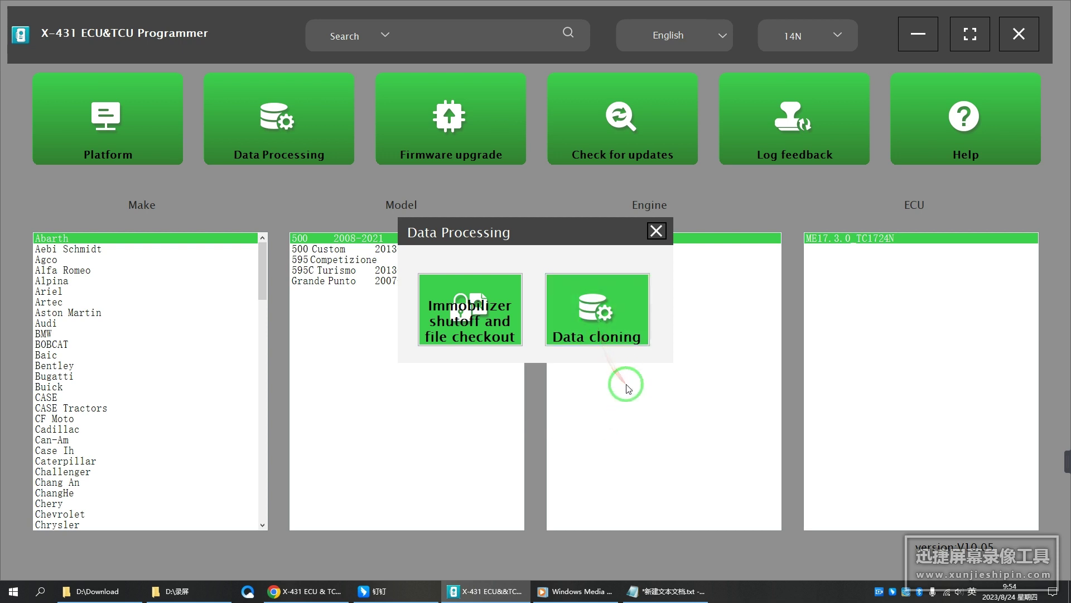
pyautogui.click(659, 231)
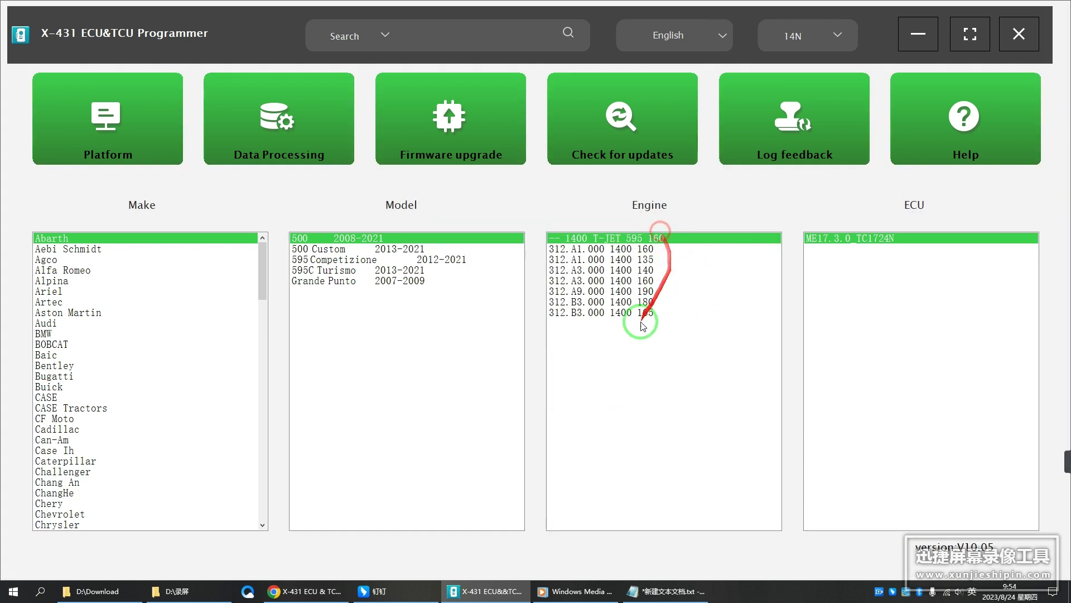
pyautogui.click(459, 134)
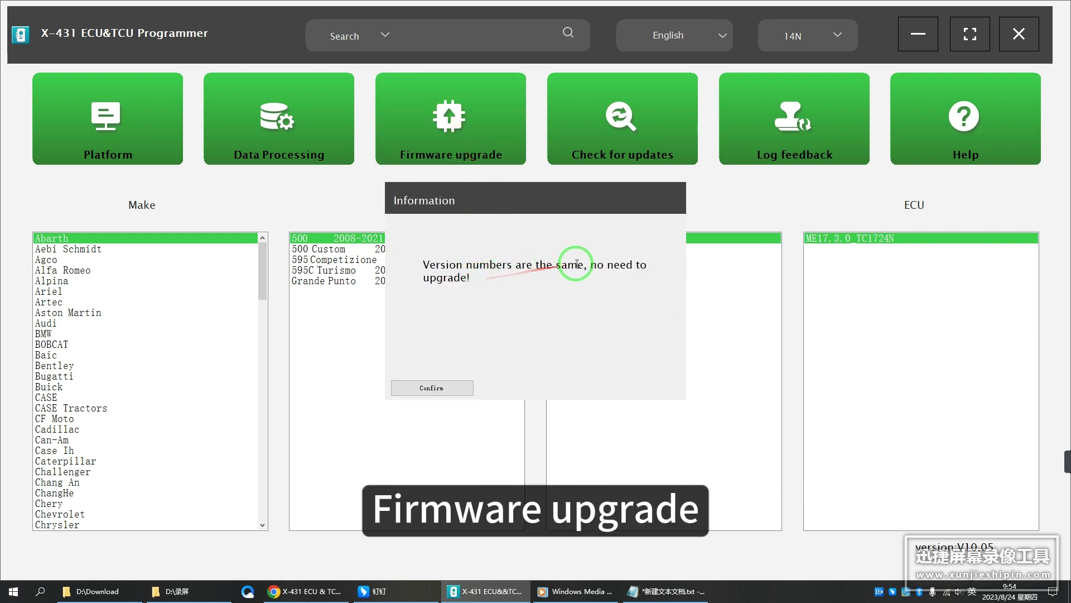
pyautogui.click(450, 393)
pyautogui.click(627, 135)
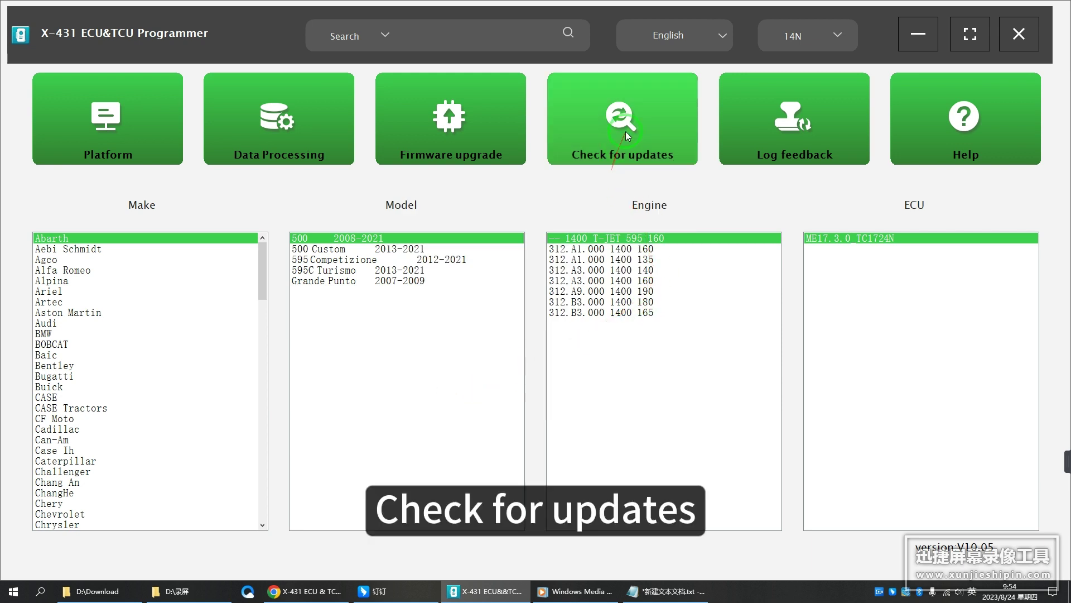
pyautogui.click(558, 317)
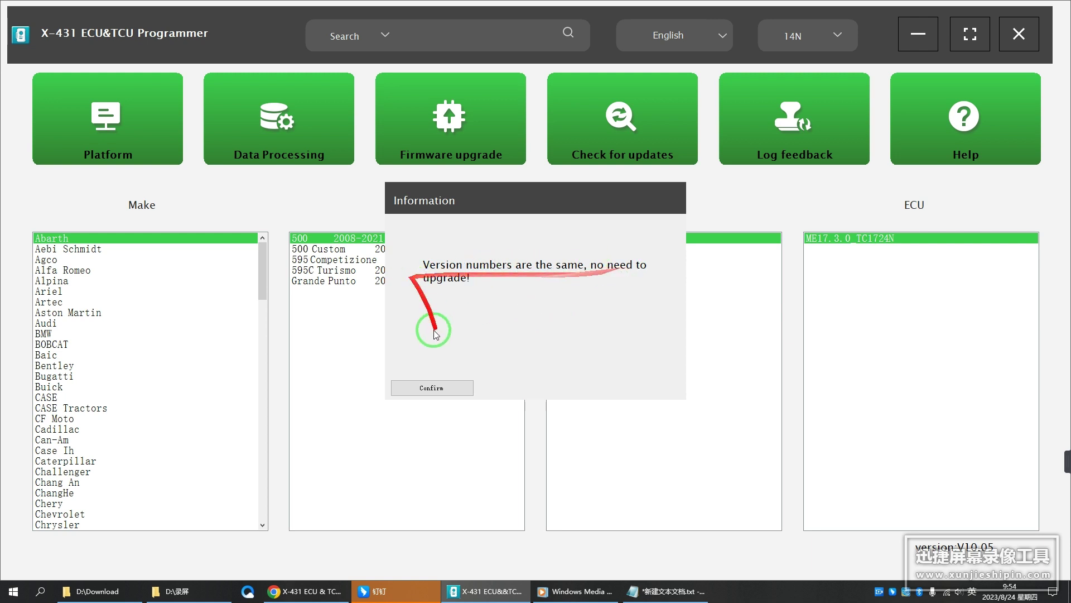
pyautogui.click(444, 387)
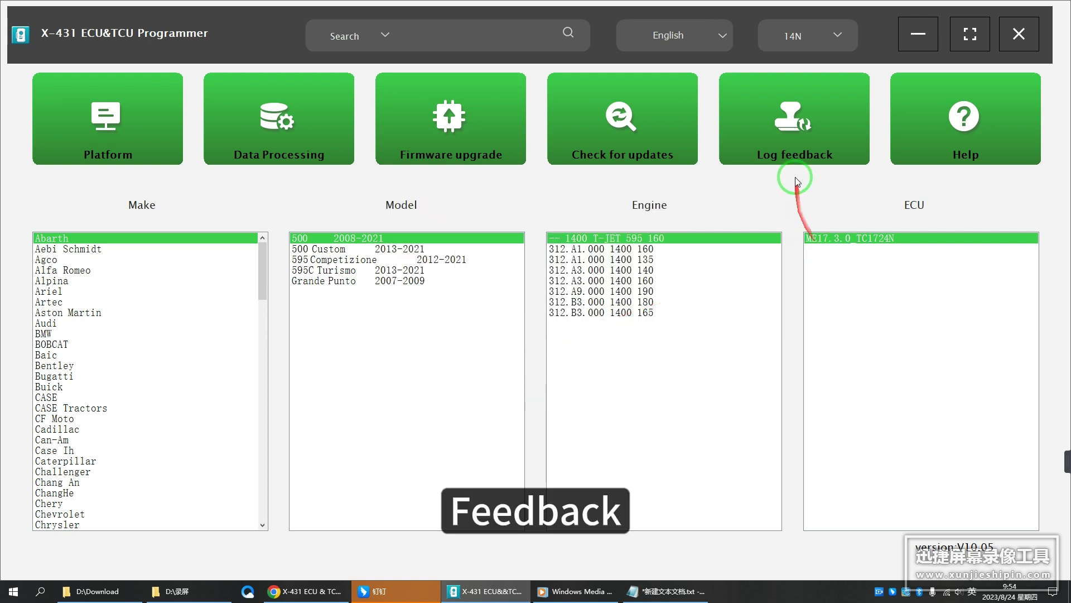
pyautogui.click(796, 144)
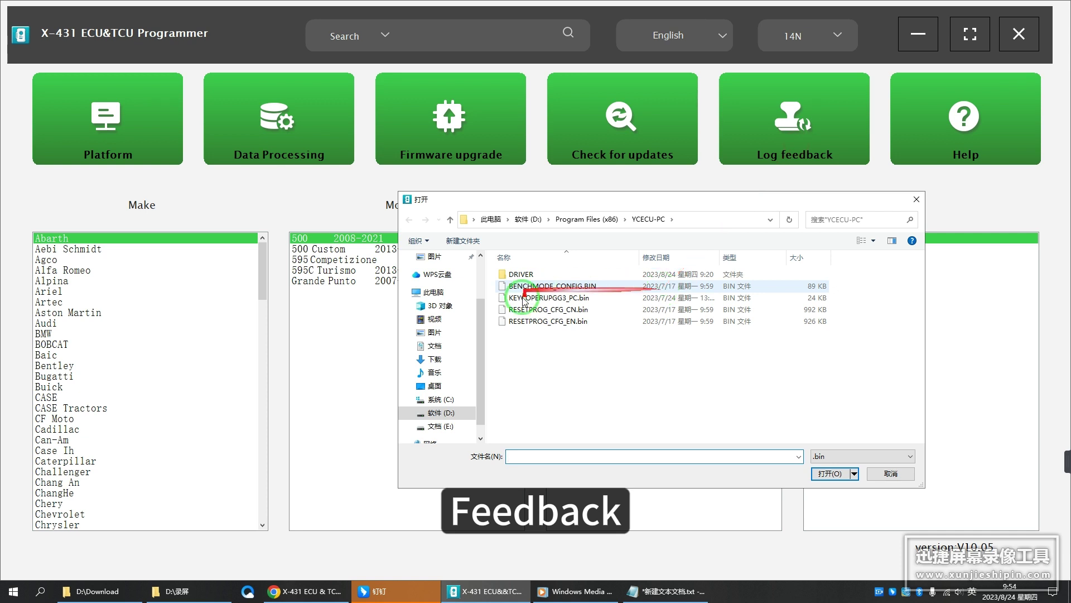
pyautogui.click(916, 199)
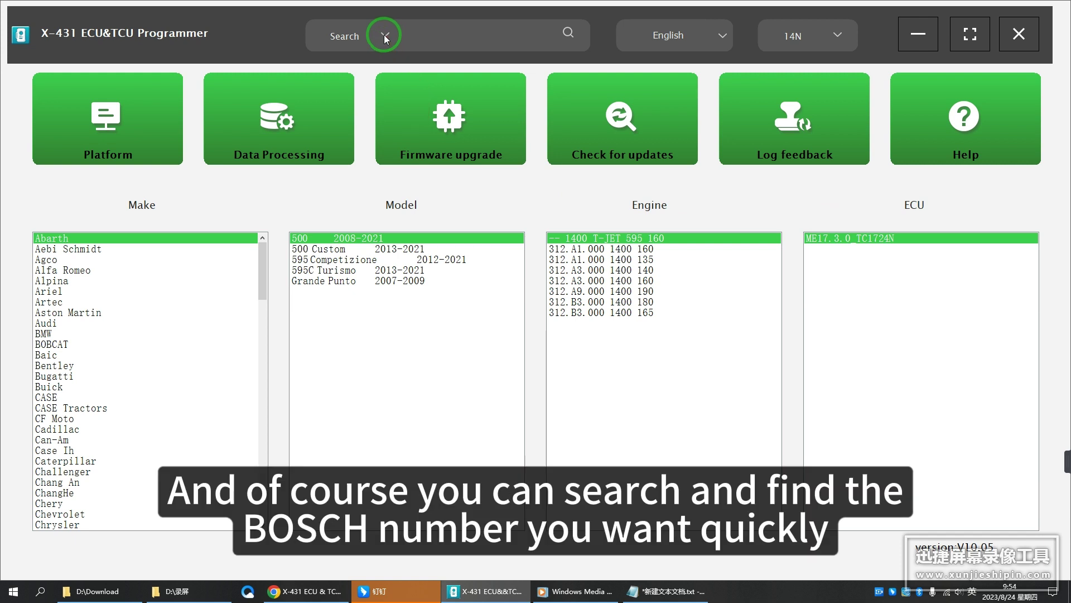
# Switch the search type to BOSCH number and focus the search field
pyautogui.click(384, 35)
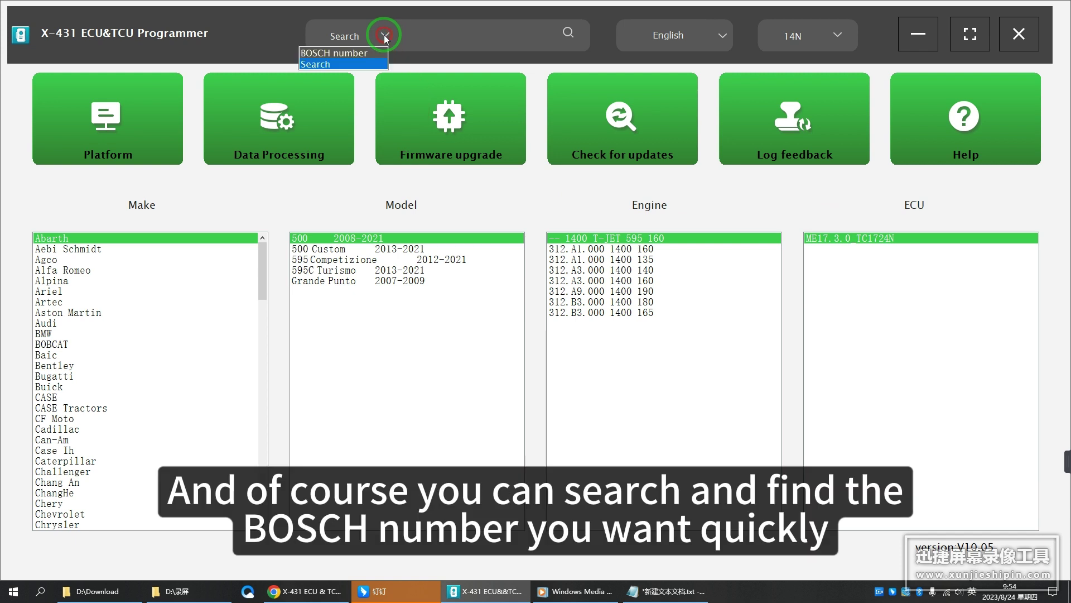
pyautogui.click(342, 56)
pyautogui.click(438, 35)
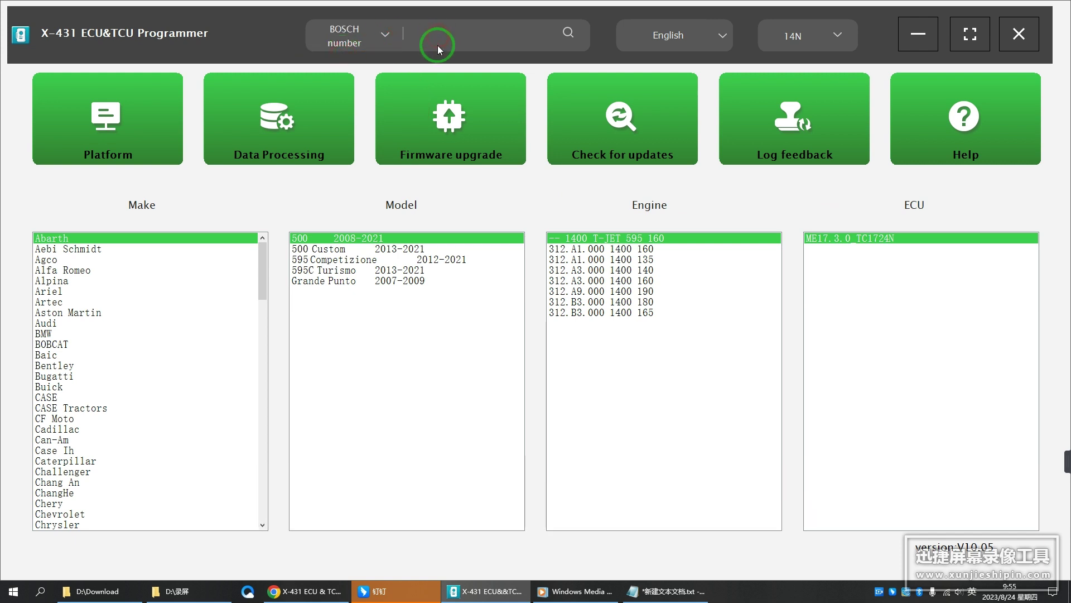
# Return the search type to general Search, ready to enter a car make like TOY
pyautogui.click(383, 35)
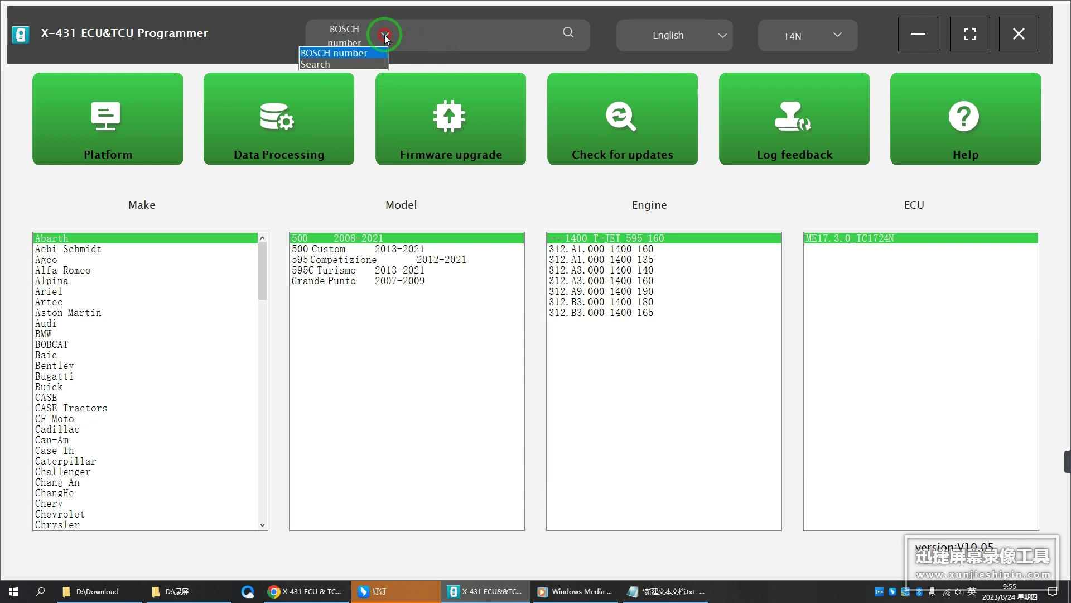
pyautogui.click(335, 65)
pyautogui.click(445, 36)
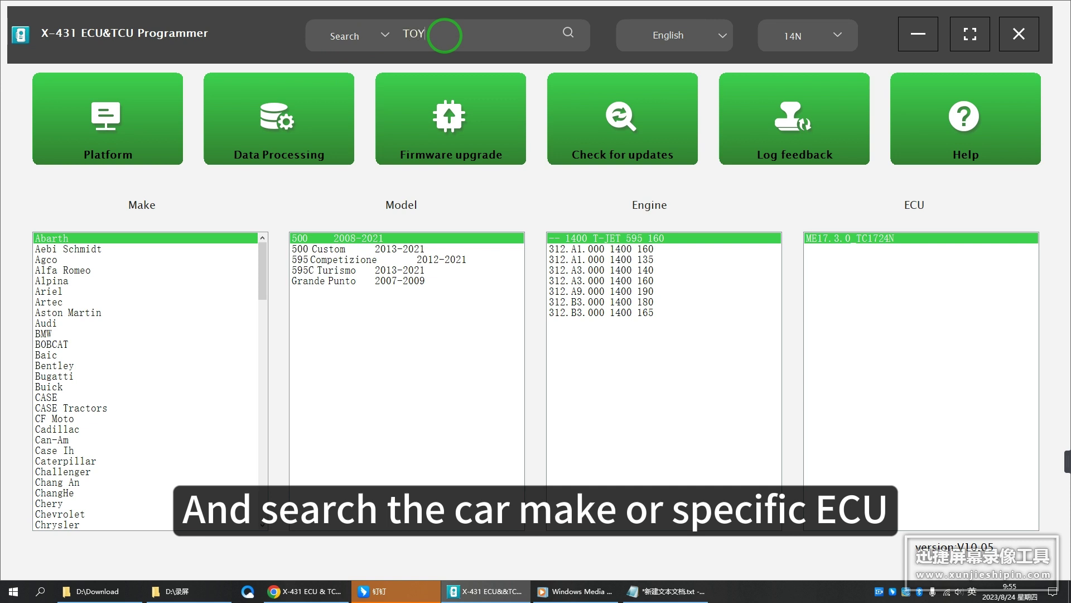